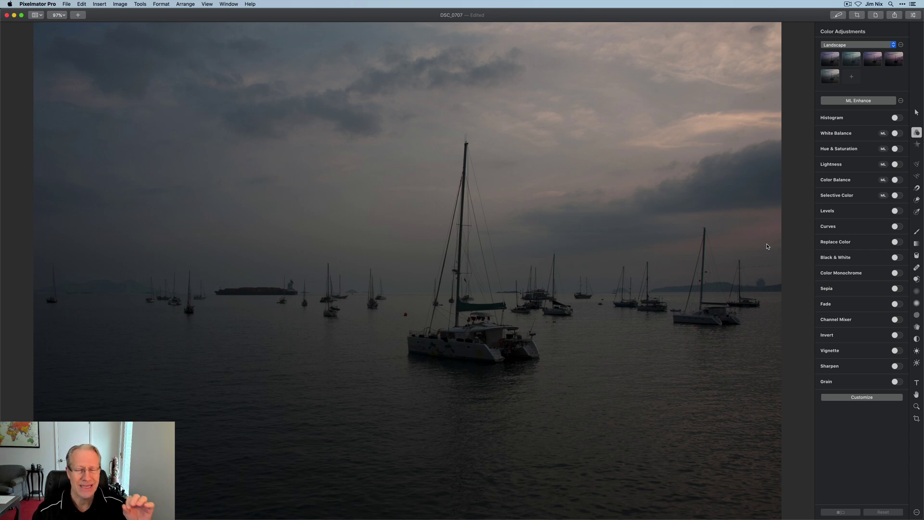
# Crop the harbour photo to 16:9, shifting the frame lower over the sailboats.
pyautogui.click(856, 15)
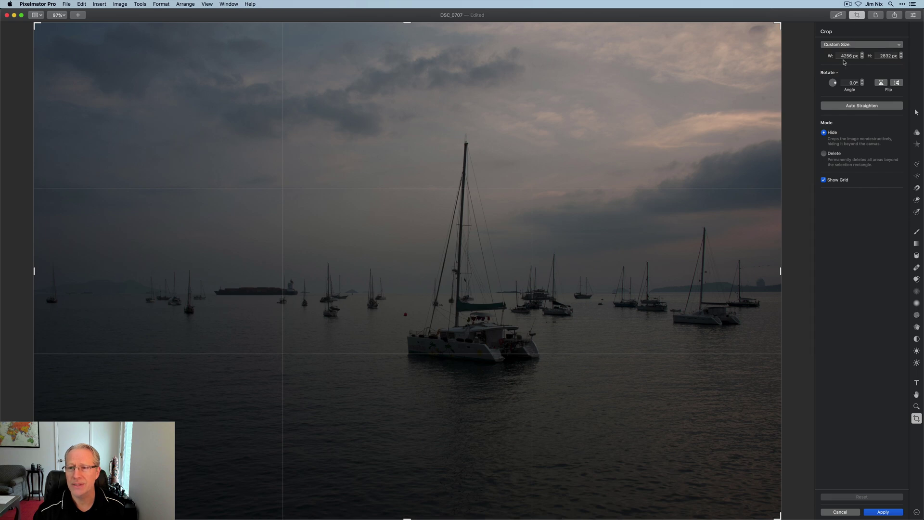
pyautogui.click(851, 45)
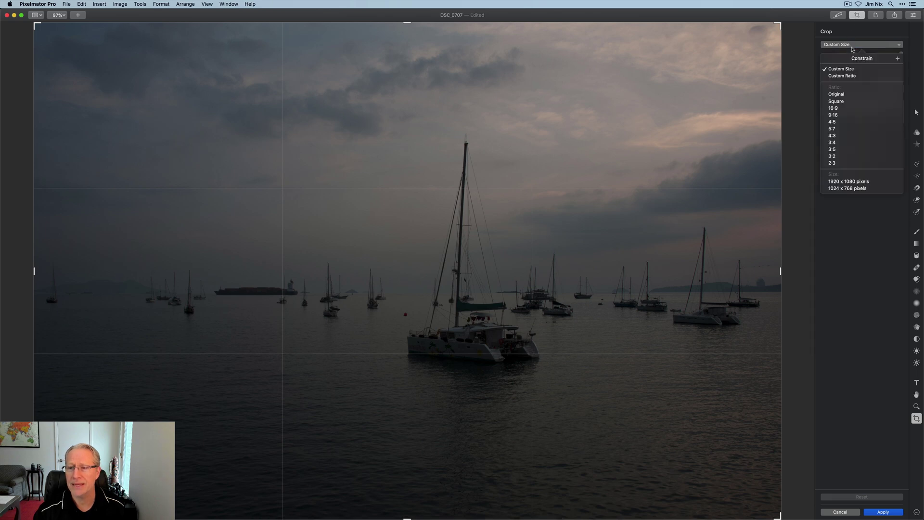
pyautogui.click(843, 110)
pyautogui.moveTo(424, 318); pyautogui.dragTo(423, 294)
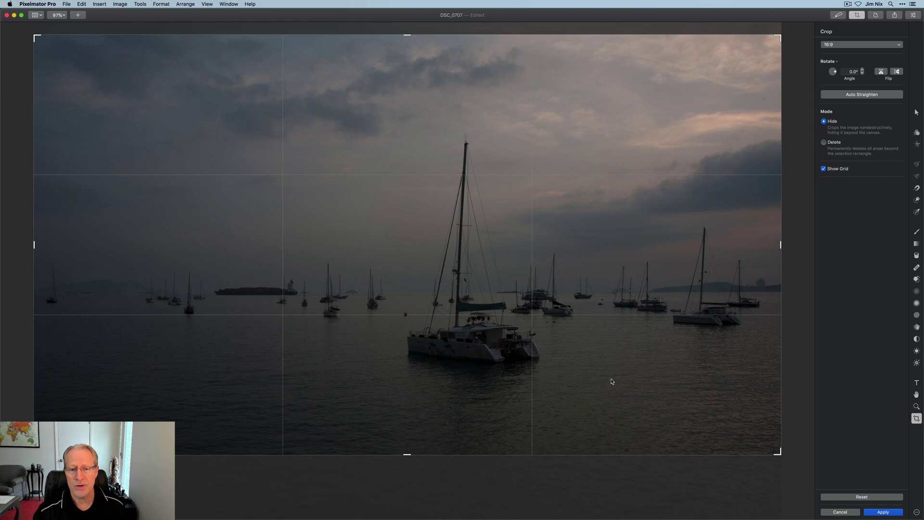
pyautogui.click(883, 511)
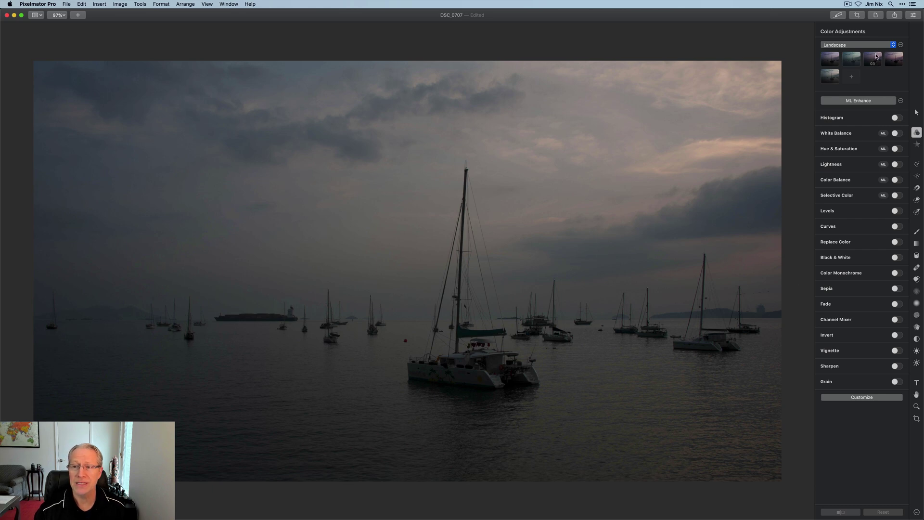
# Apply the third Landscape colour preset to give the sky pink-purple tones.
pyautogui.click(862, 47)
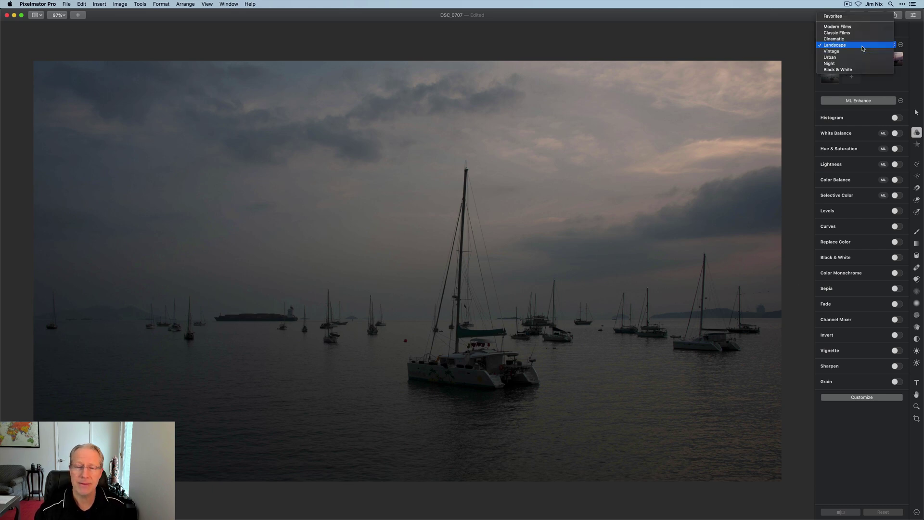
pyautogui.click(862, 45)
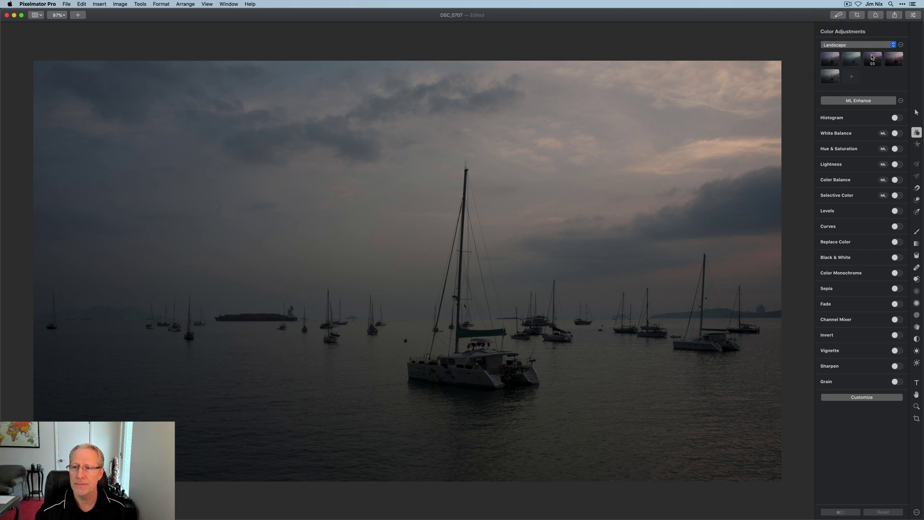
pyautogui.click(871, 59)
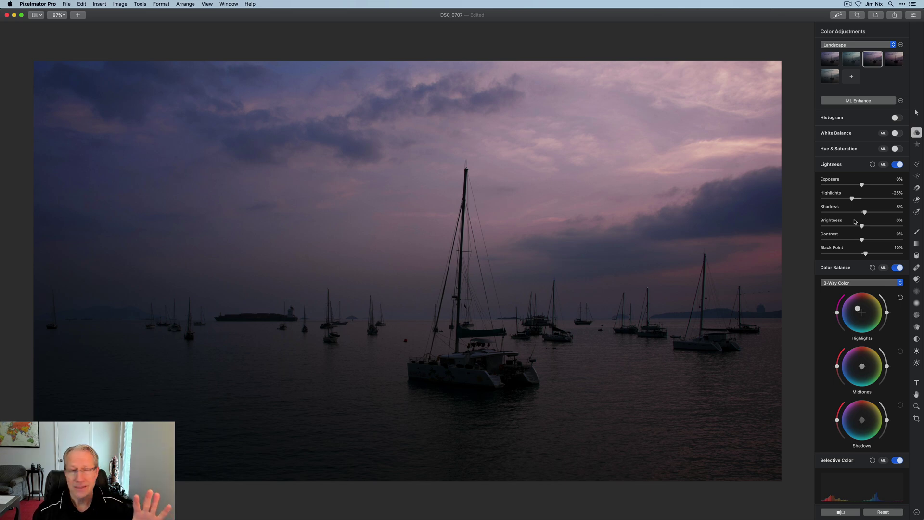
pyautogui.scroll(-2, 854, 242)
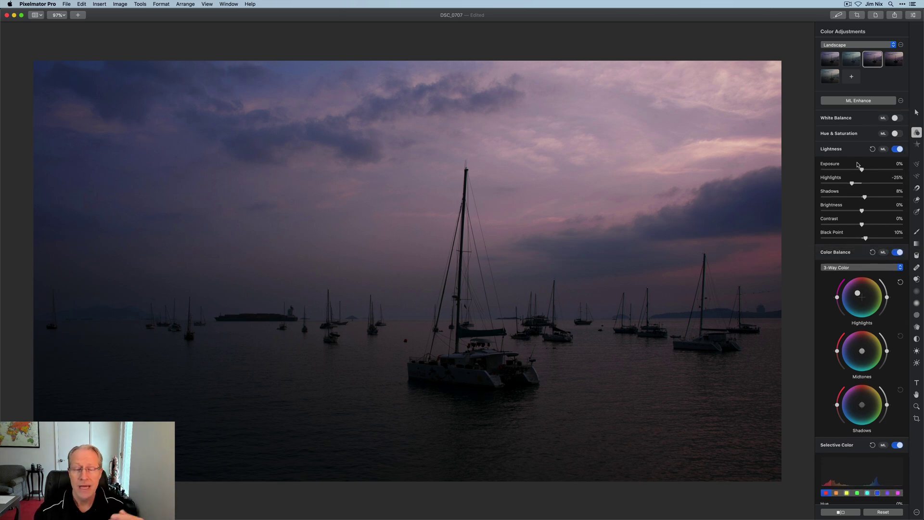
pyautogui.scroll(-6, 866, 221)
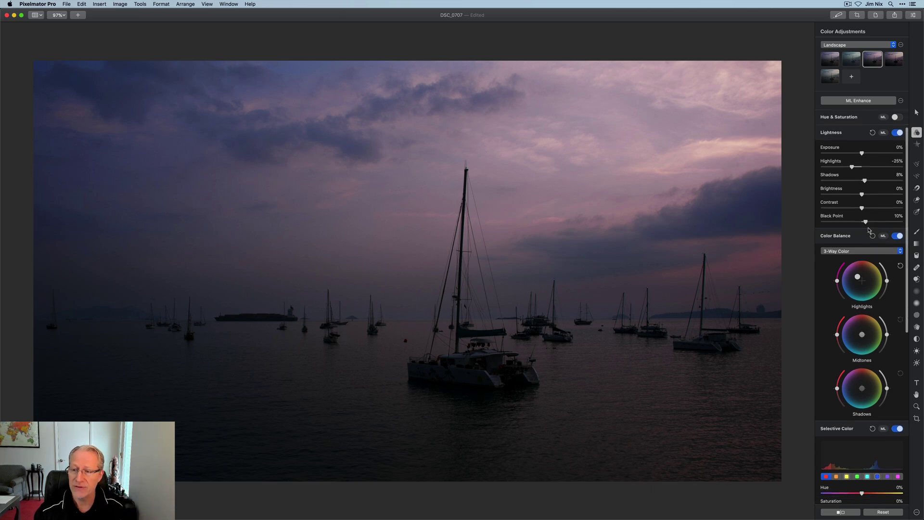
pyautogui.scroll(-20, 869, 230)
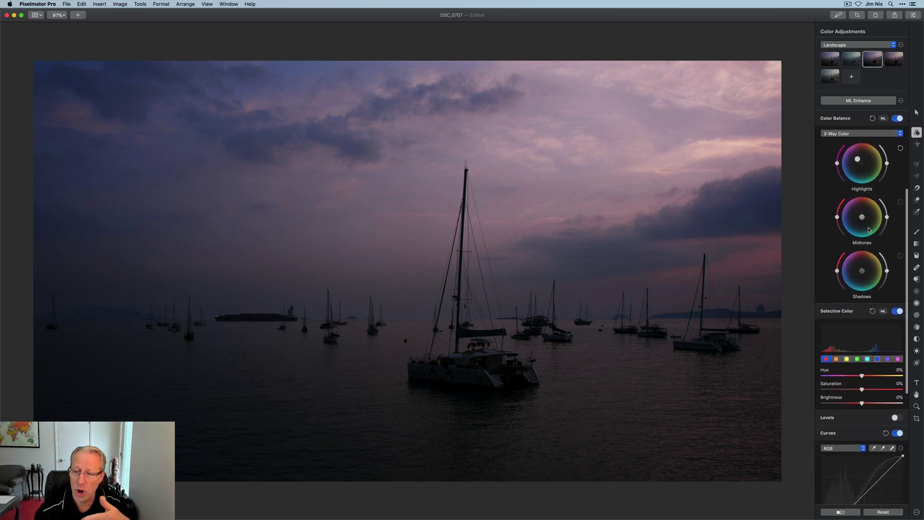
pyautogui.scroll(-10, 869, 230)
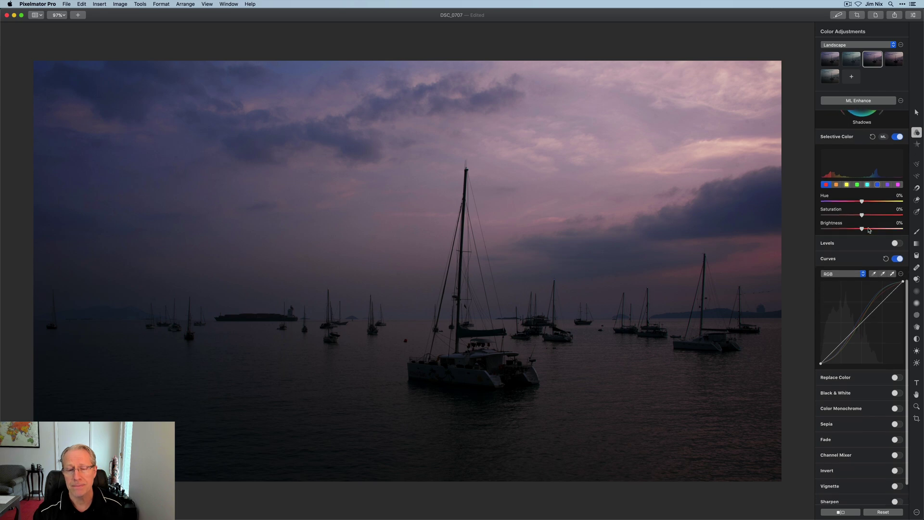
pyautogui.scroll(14, 869, 230)
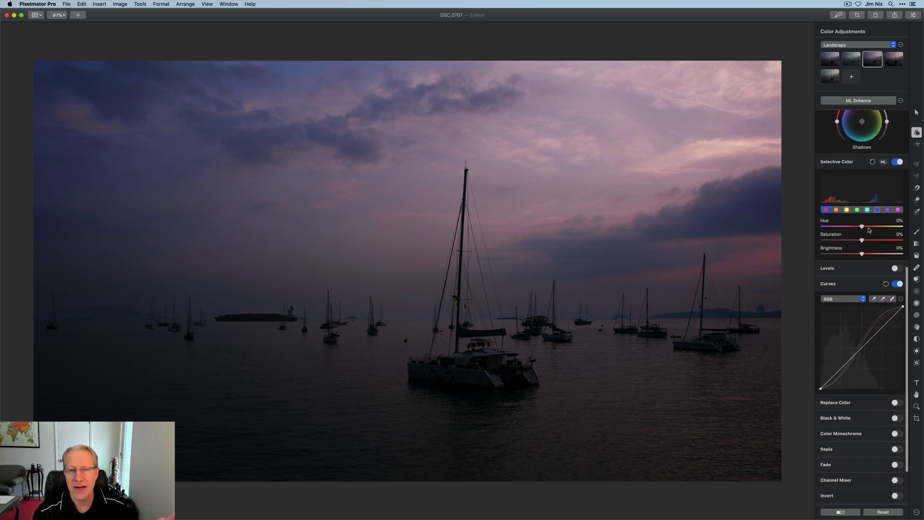
pyautogui.scroll(7, 869, 230)
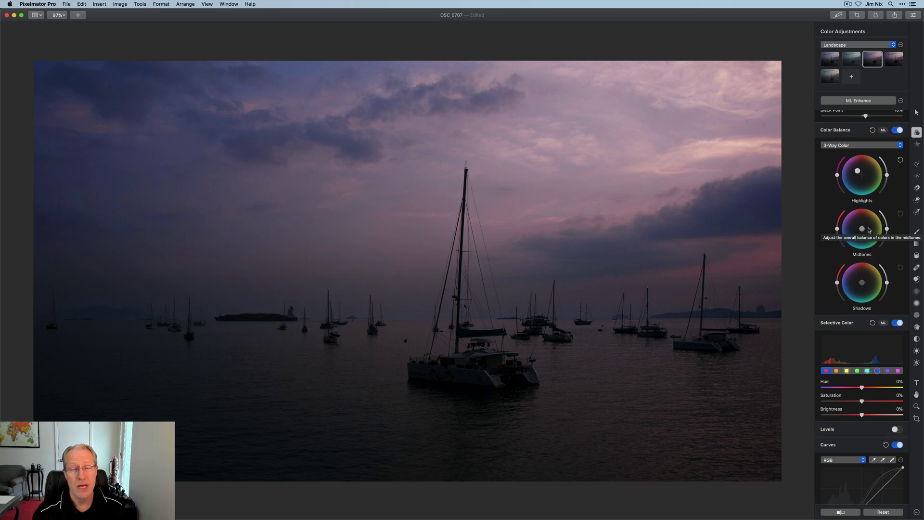
pyautogui.scroll(14, 869, 230)
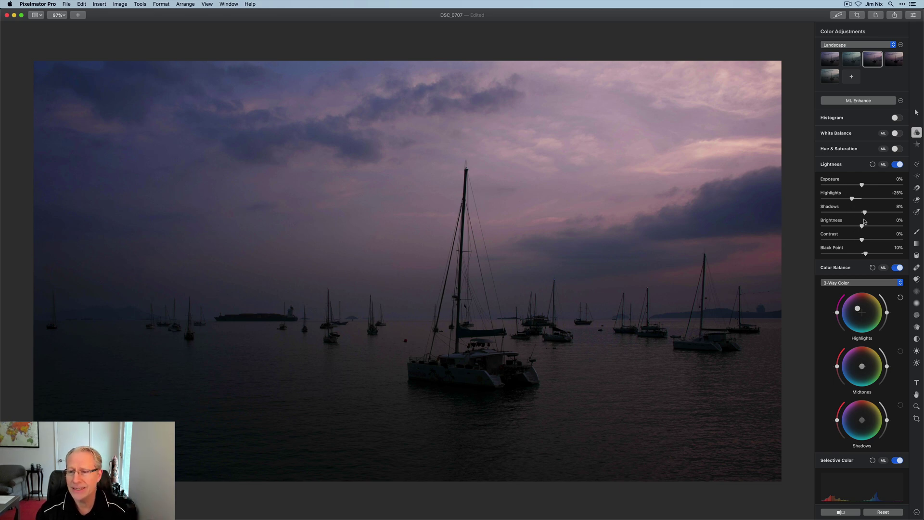
# Set Lightness Shadows to 29% and Highlights to -30%.
pyautogui.moveTo(864, 212); pyautogui.dragTo(870, 214)
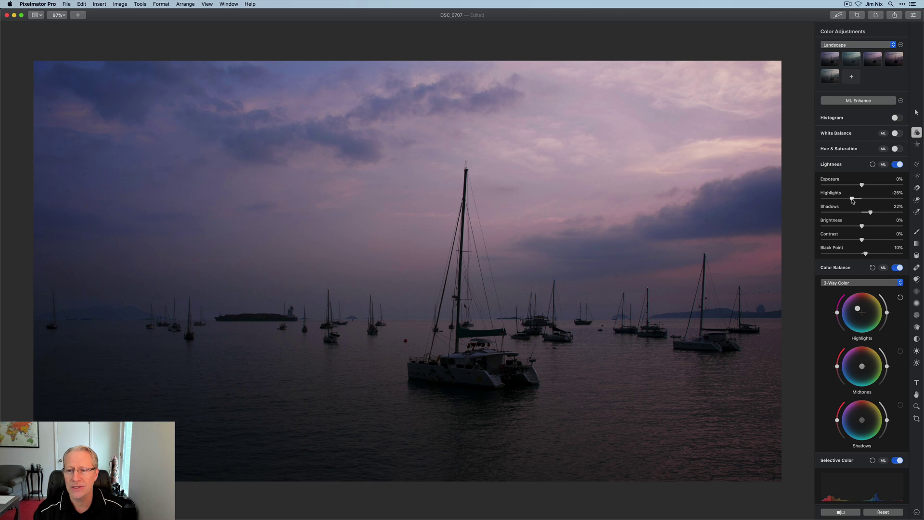
pyautogui.moveTo(852, 200); pyautogui.dragTo(874, 212)
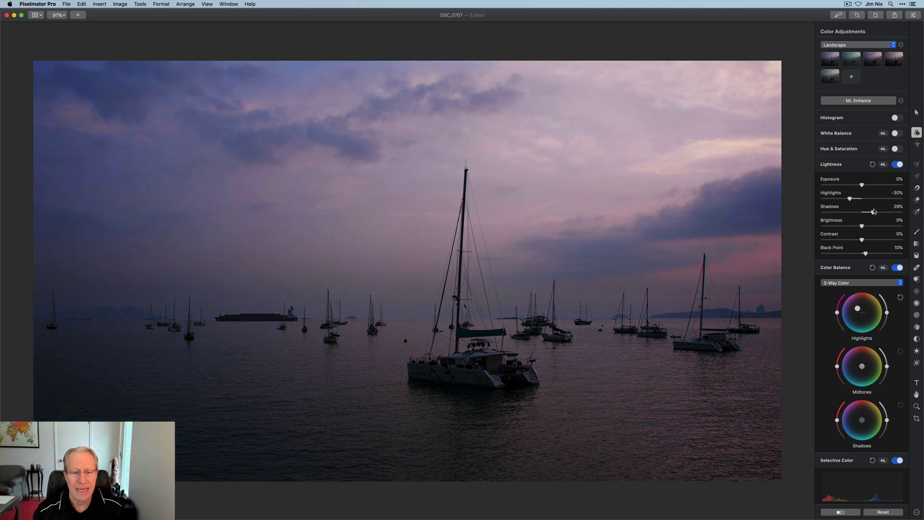
pyautogui.scroll(-10, 830, 282)
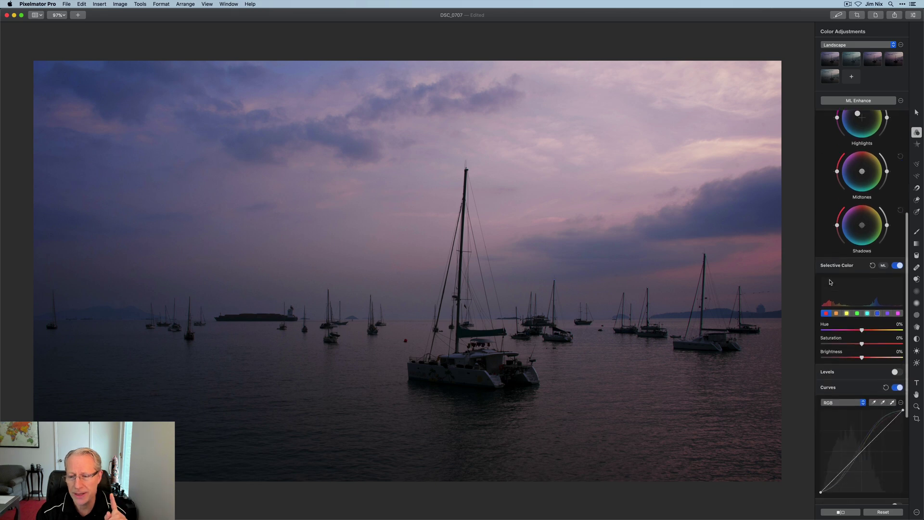
pyautogui.scroll(-5, 830, 282)
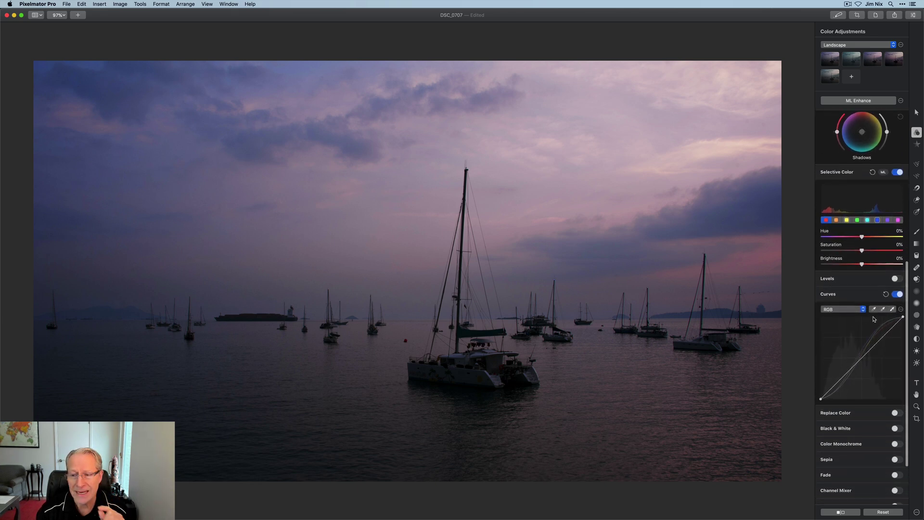
# Turn on the Levels adjustment with its channel left on RGB.
pyautogui.click(895, 278)
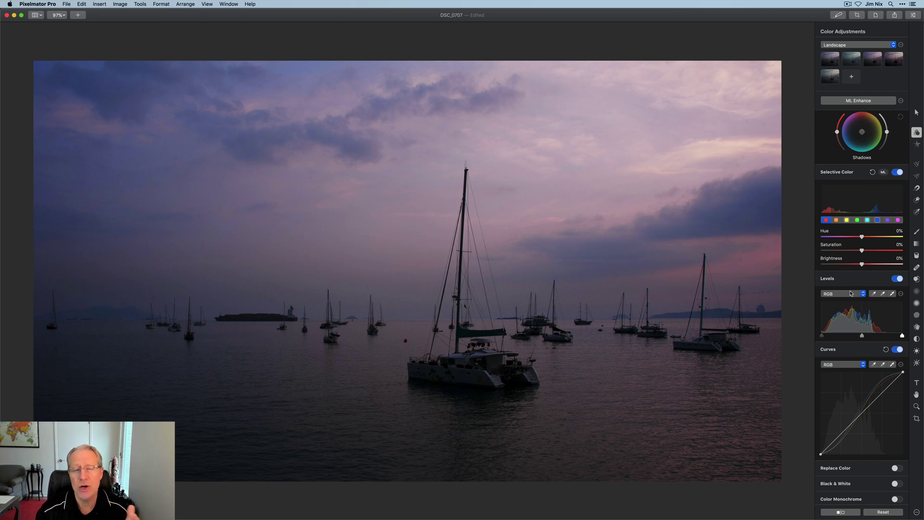
pyautogui.click(849, 295)
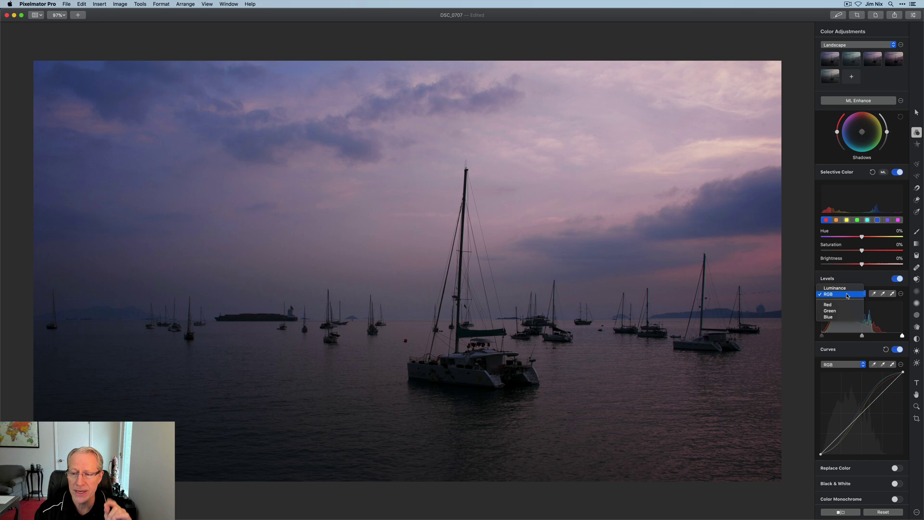
pyautogui.click(847, 294)
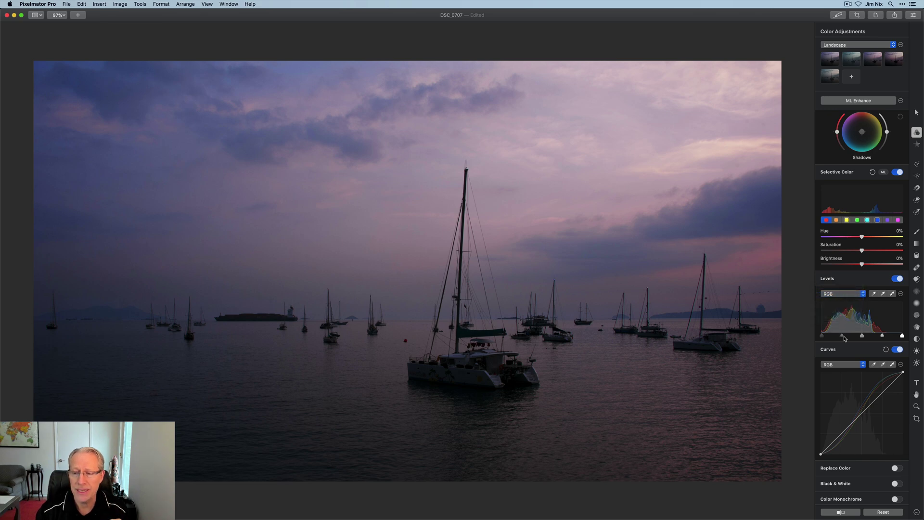
pyautogui.moveTo(844, 338)
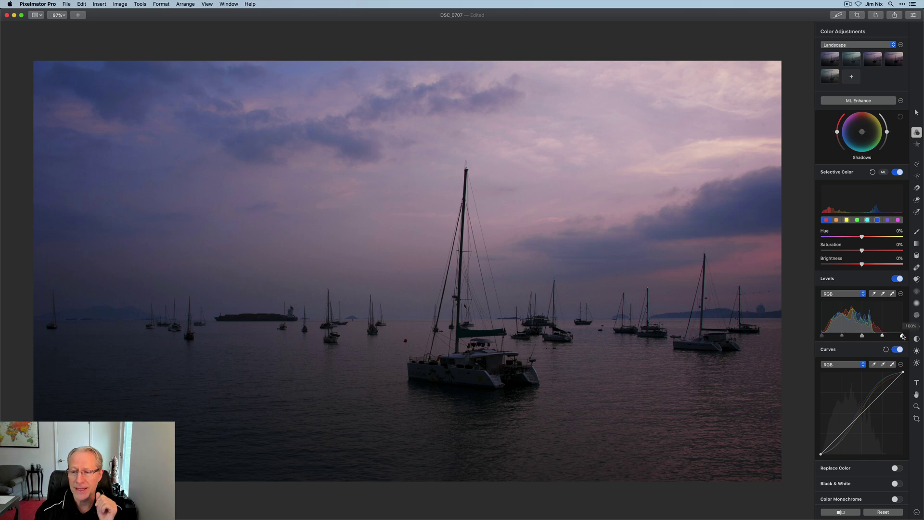
# Move the Levels black point, set the white point to 100%, and nudge the midtones.
pyautogui.moveTo(823, 337); pyautogui.dragTo(875, 332)
pyautogui.moveTo(843, 338)
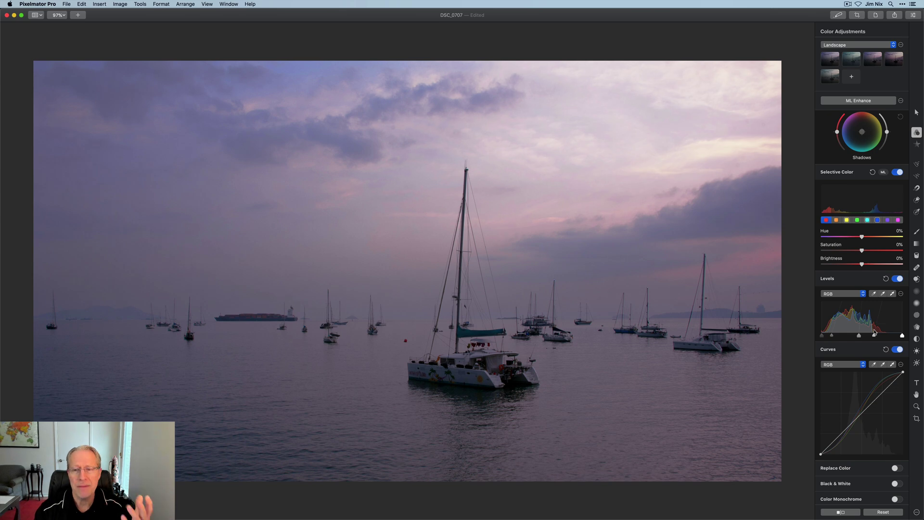
pyautogui.moveTo(874, 336)
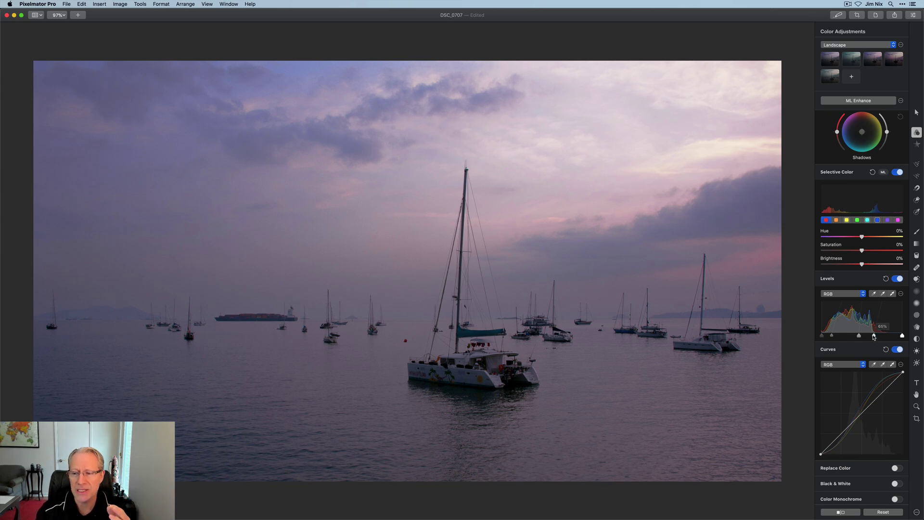
pyautogui.moveTo(875, 336); pyautogui.dragTo(902, 336)
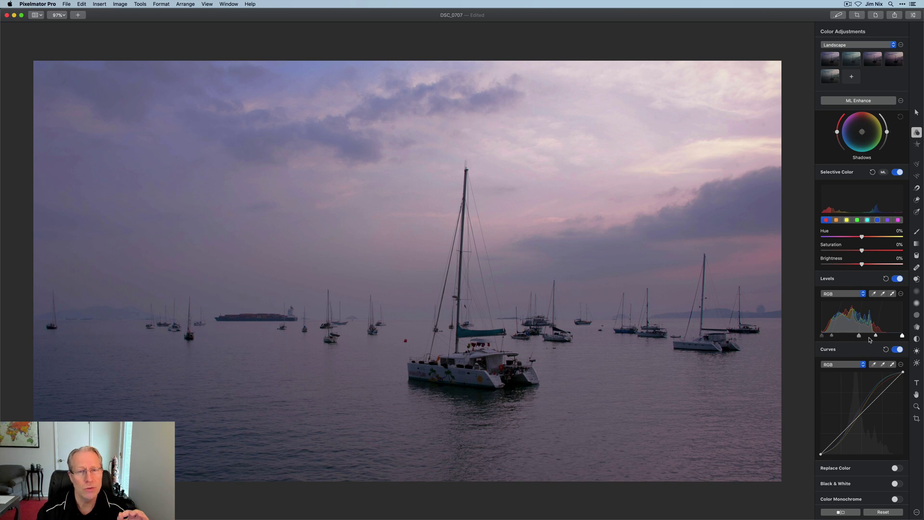
pyautogui.moveTo(859, 337); pyautogui.dragTo(856, 337)
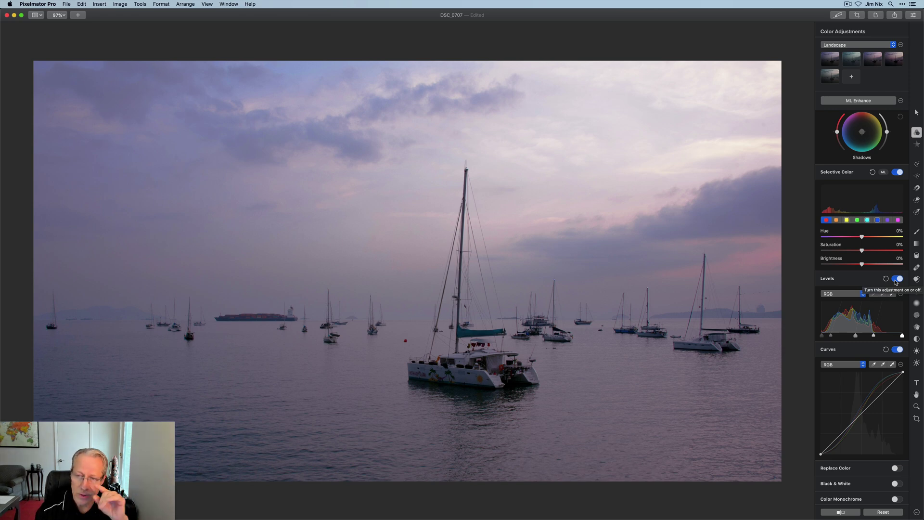
pyautogui.scroll(3, 886, 284)
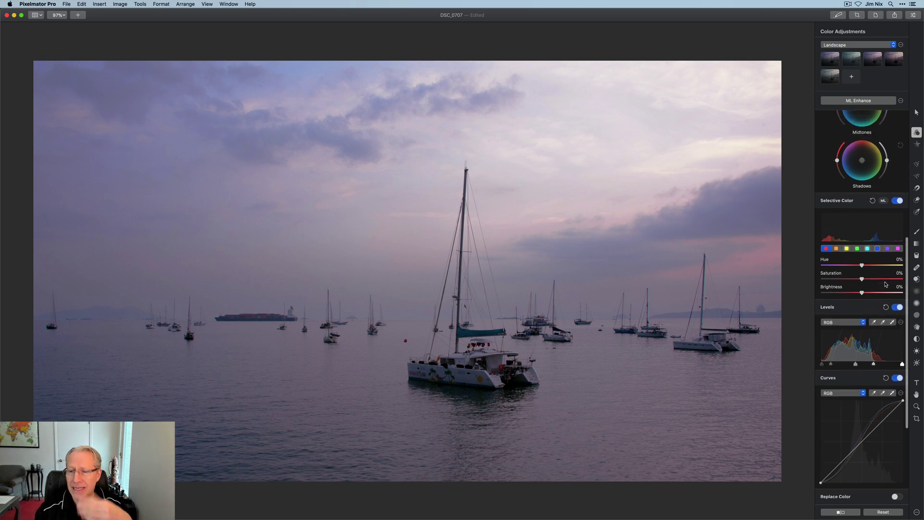
pyautogui.scroll(-5, 884, 284)
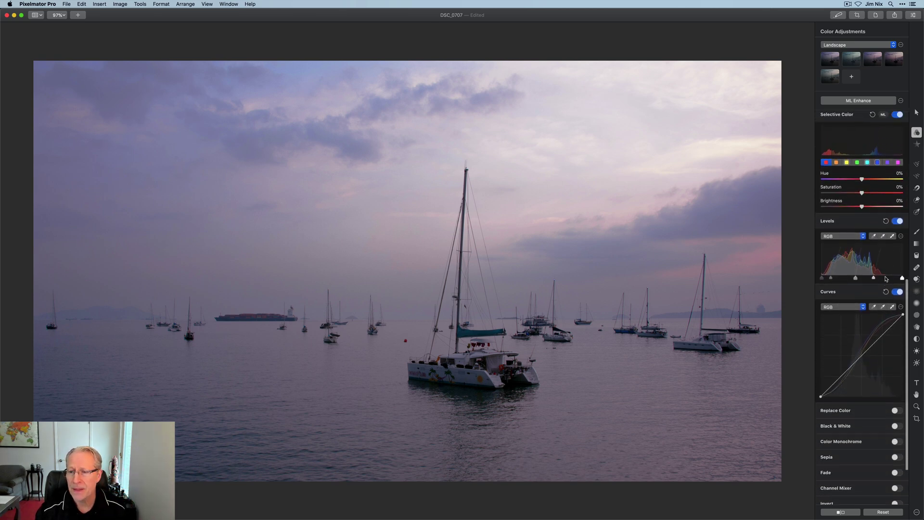
# Compare Levels on and off, then drag the Red channel shadow handle to turn the sky pink.
pyautogui.click(897, 221)
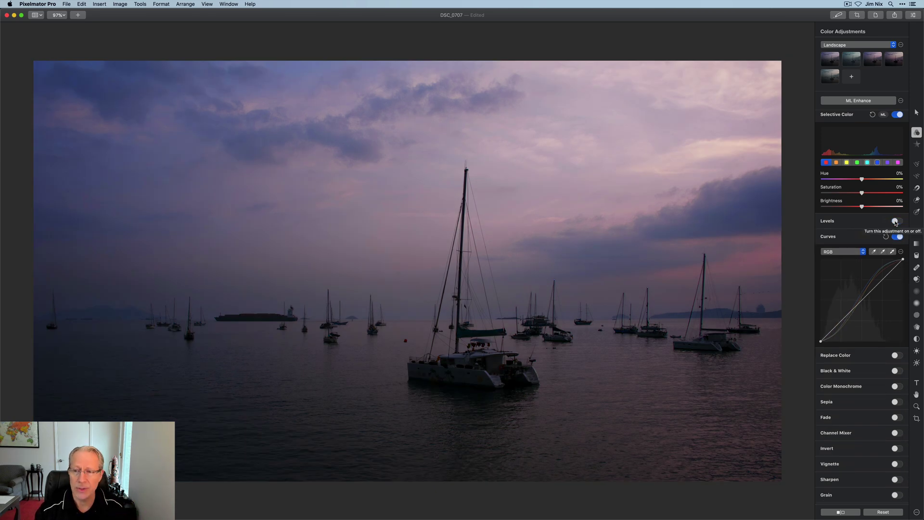
pyautogui.click(896, 221)
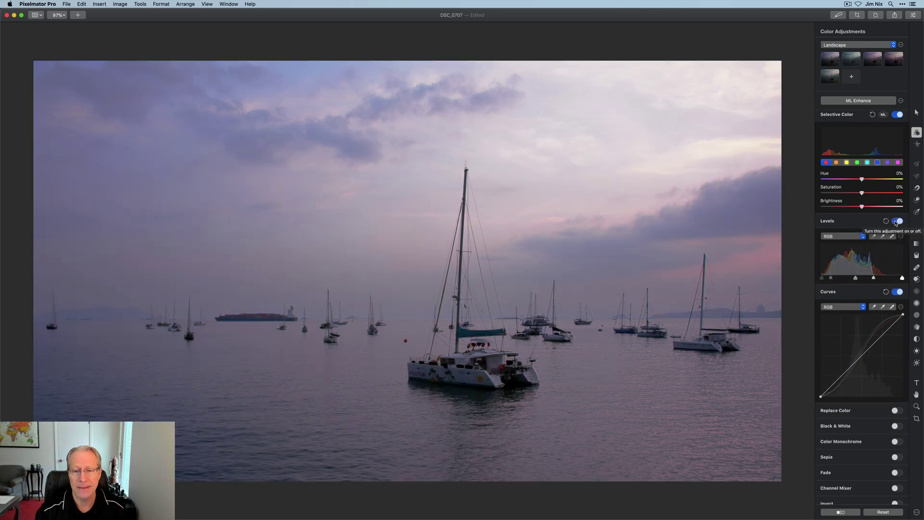
pyautogui.click(848, 238)
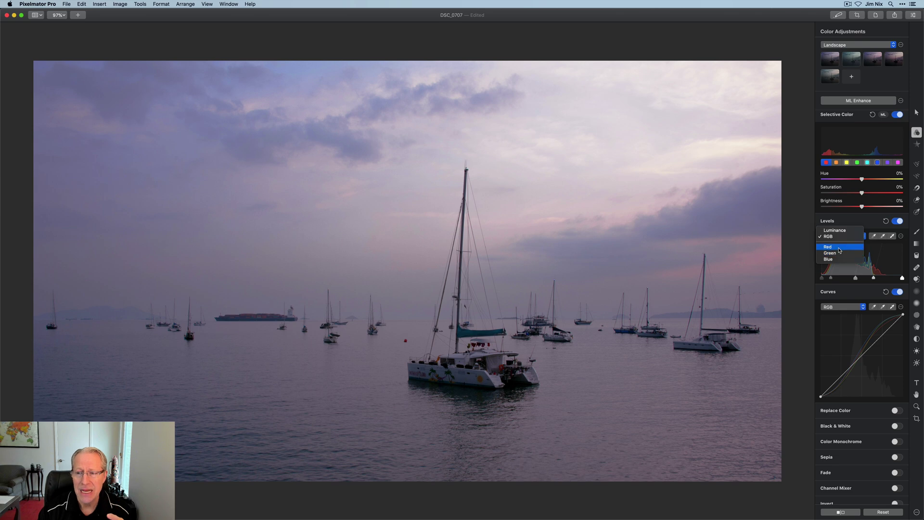
pyautogui.click(839, 247)
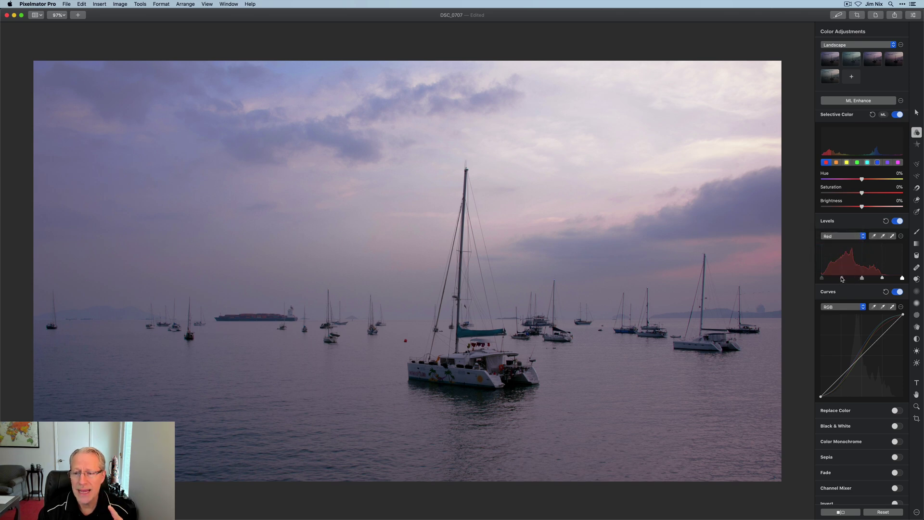
pyautogui.moveTo(842, 278); pyautogui.dragTo(872, 279)
pyautogui.click(853, 236)
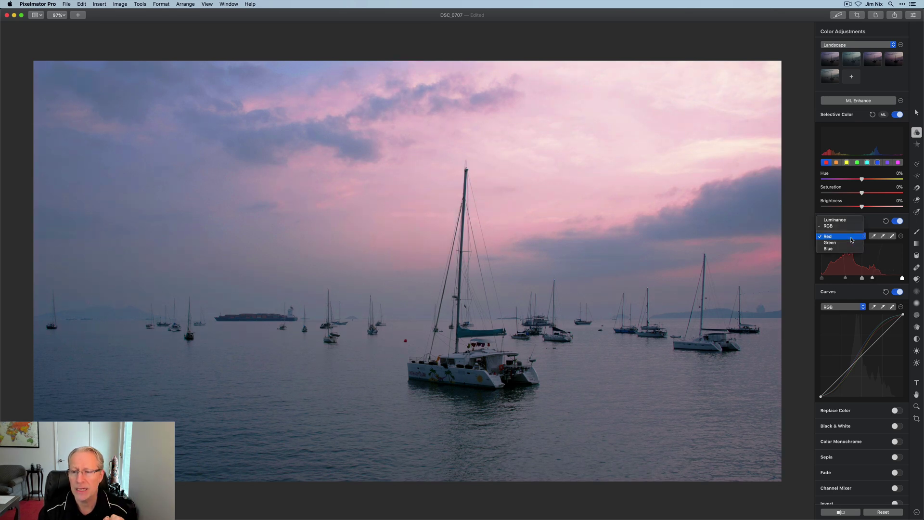
# Switch Levels to the Green channel and drag its highlight handle to cut green.
pyautogui.click(848, 243)
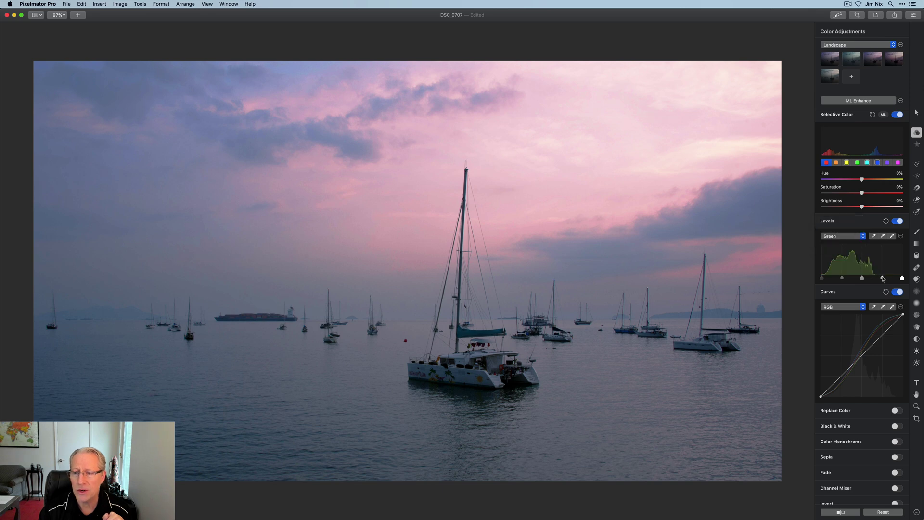
pyautogui.moveTo(880, 279); pyautogui.dragTo(883, 278)
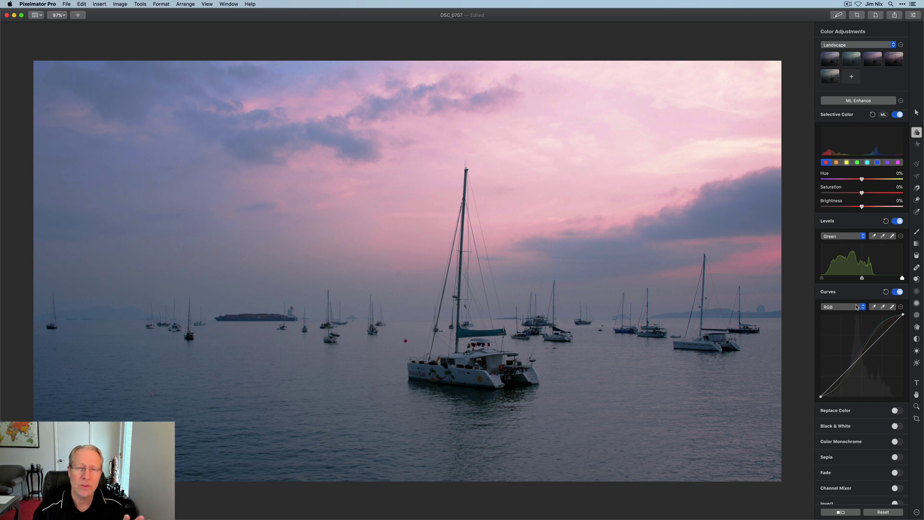
pyautogui.moveTo(859, 281)
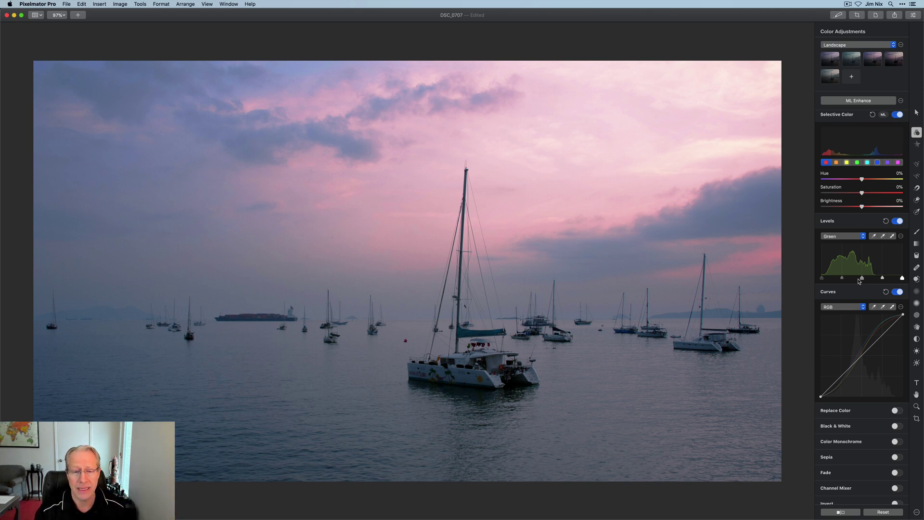
pyautogui.scroll(5, 859, 281)
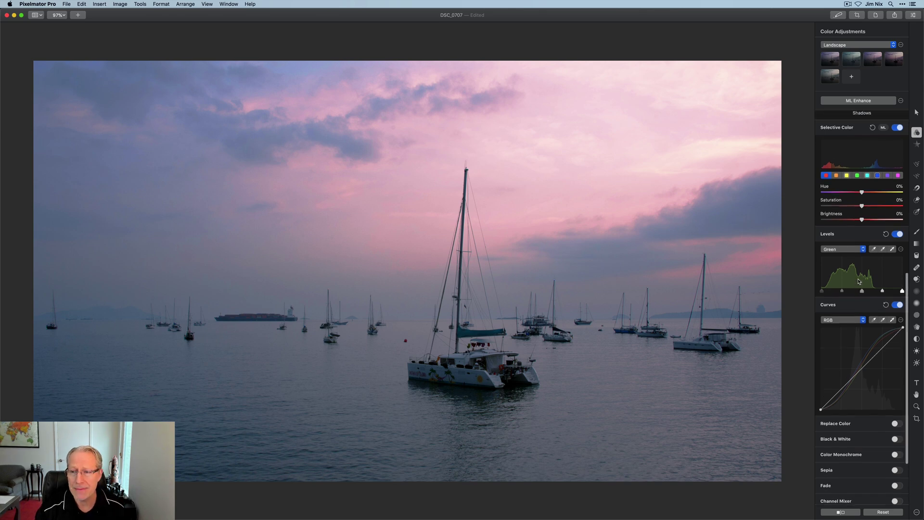
pyautogui.scroll(3, 859, 281)
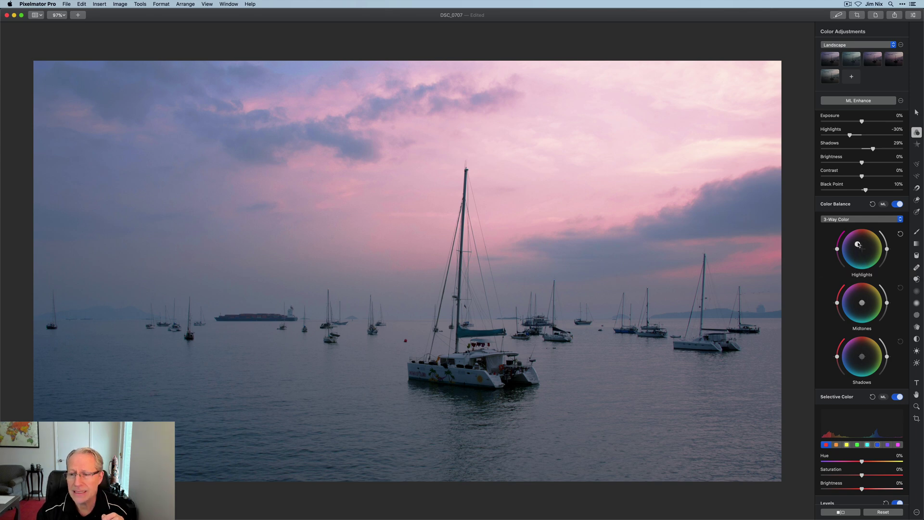
# Shift the Highlights, Midtones and Shadows wheels in Color Balance's 3-Way Color mode.
pyautogui.moveTo(839, 248)
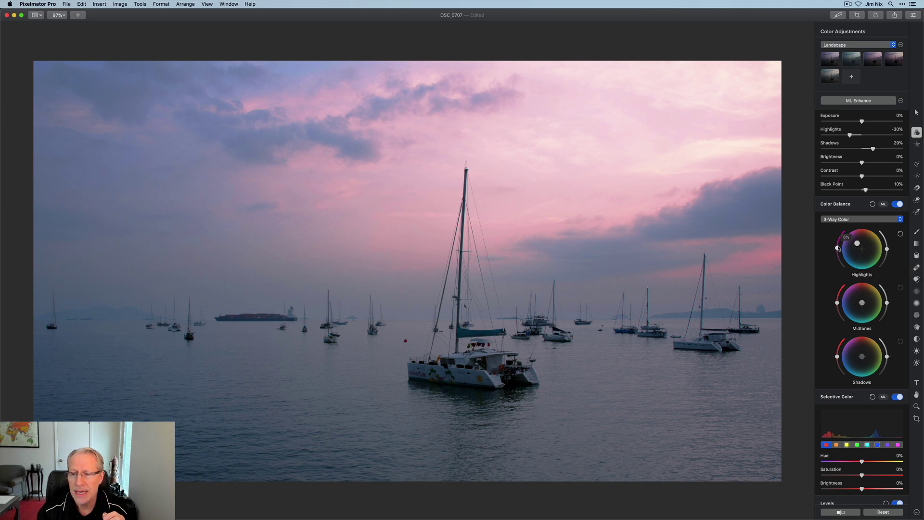
pyautogui.moveTo(838, 248); pyautogui.dragTo(886, 243)
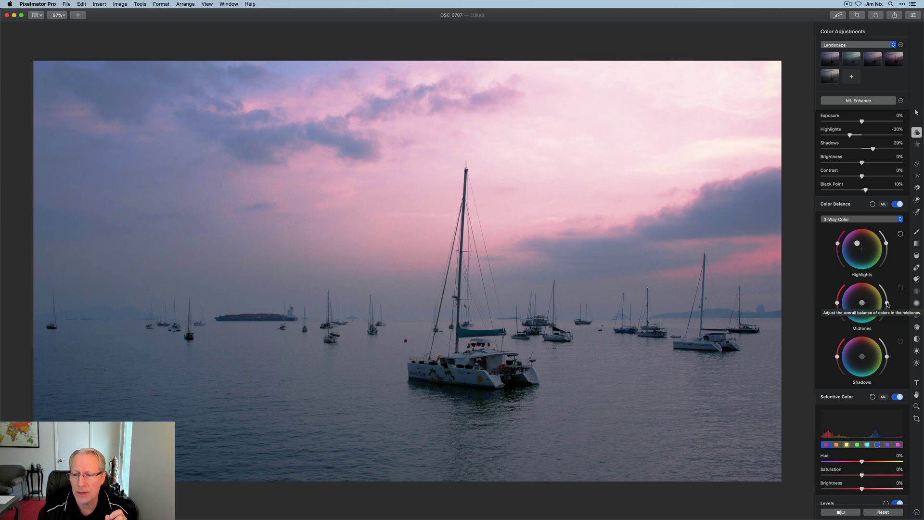
pyautogui.moveTo(886, 303); pyautogui.dragTo(888, 303)
pyautogui.moveTo(887, 356); pyautogui.dragTo(841, 365)
pyautogui.moveTo(836, 303); pyautogui.dragTo(840, 312)
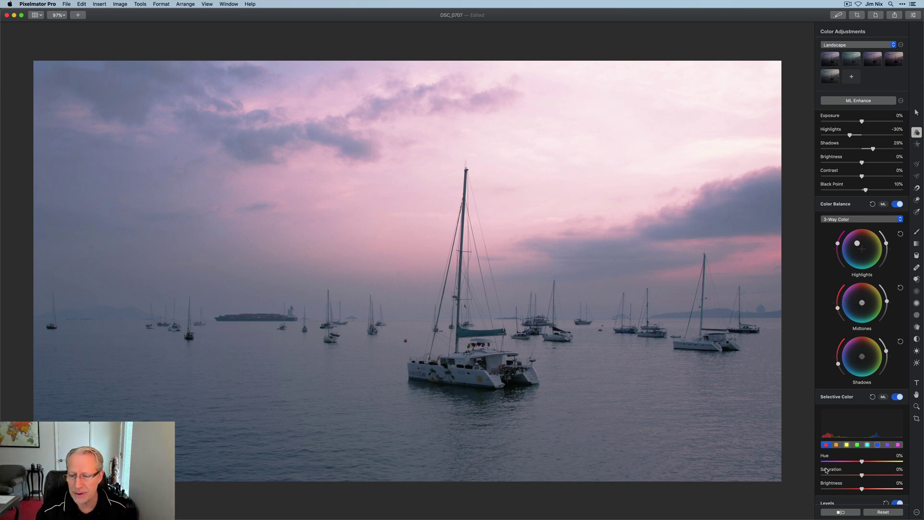
pyautogui.click(838, 511)
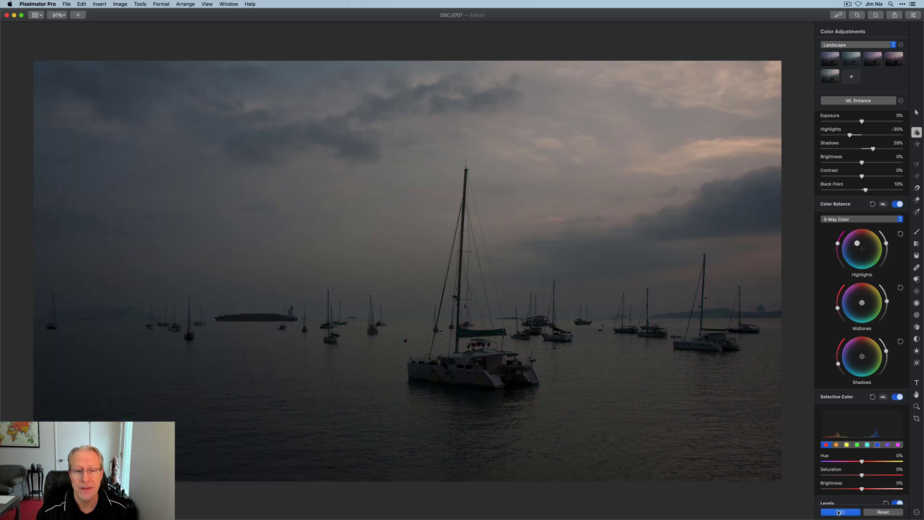
pyautogui.click(838, 511)
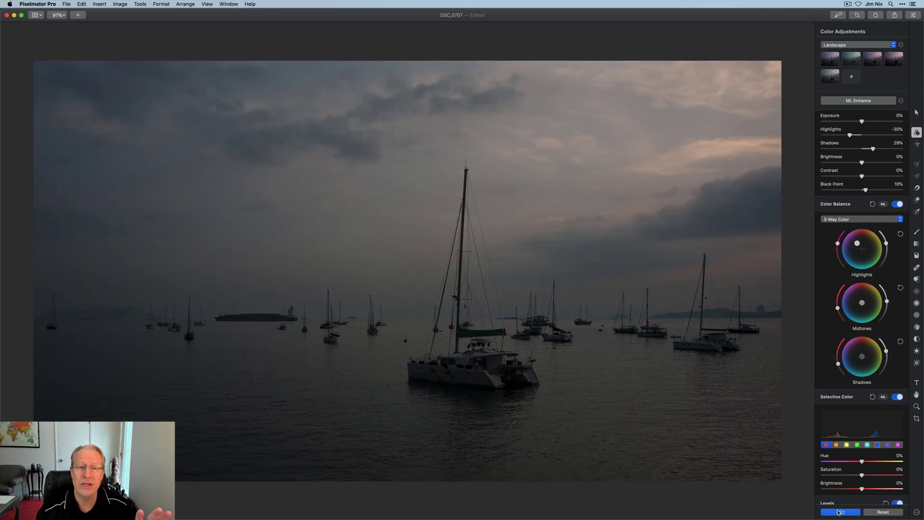
pyautogui.click(838, 512)
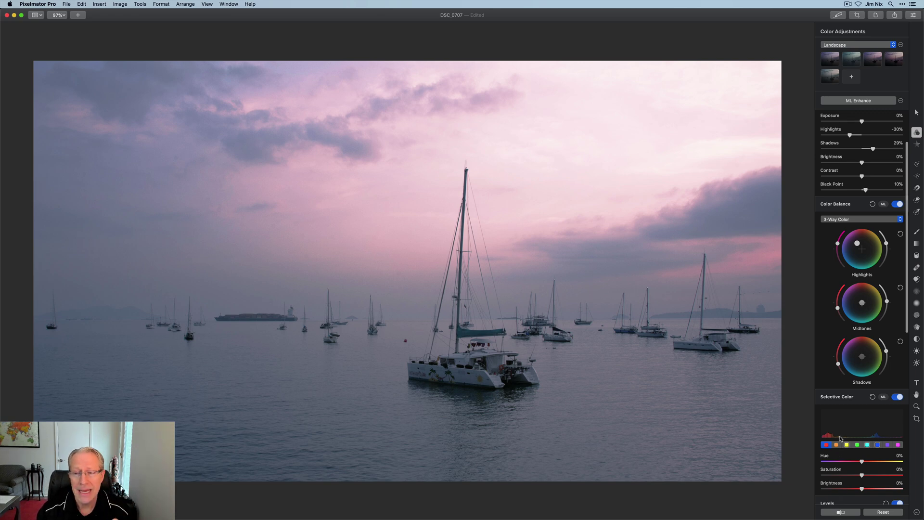
pyautogui.scroll(3, 843, 373)
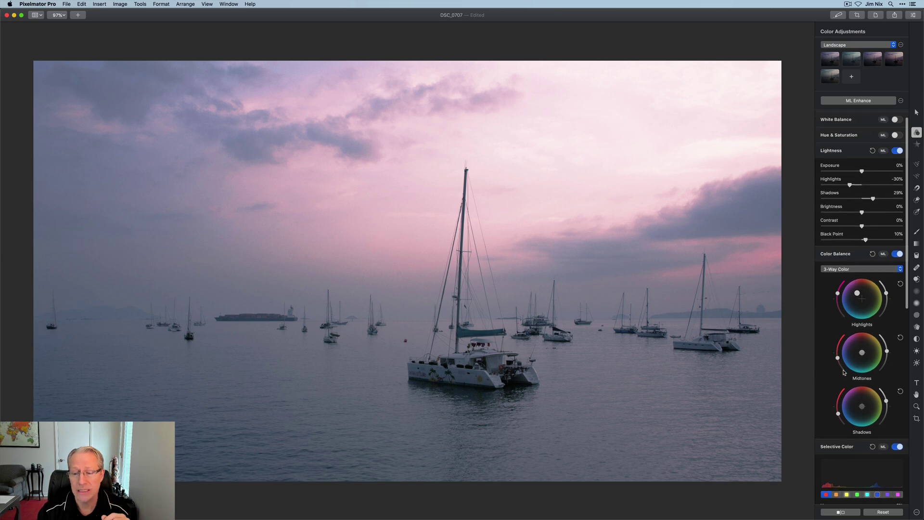
pyautogui.scroll(-3, 847, 404)
pyautogui.scroll(-5, 848, 415)
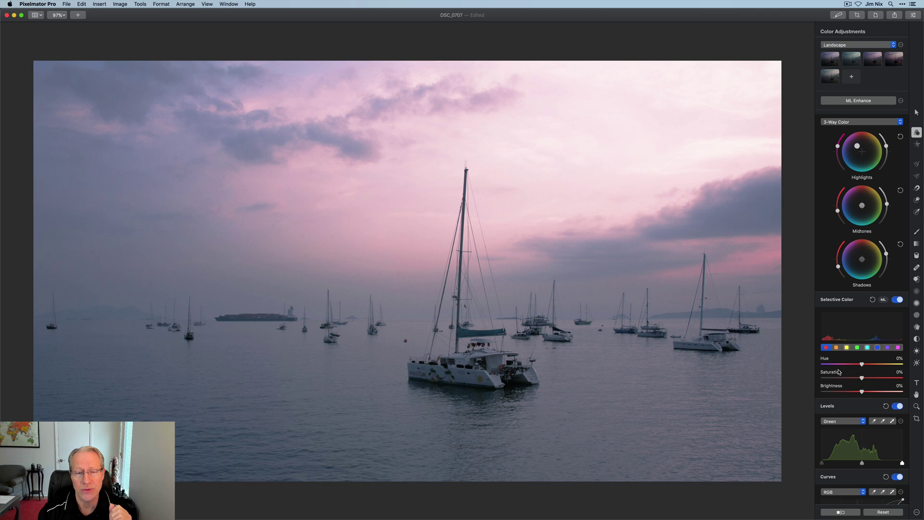
# Raise Saturation to 8% and enable White Balance with Temperature around 18%.
pyautogui.scroll(10, 839, 372)
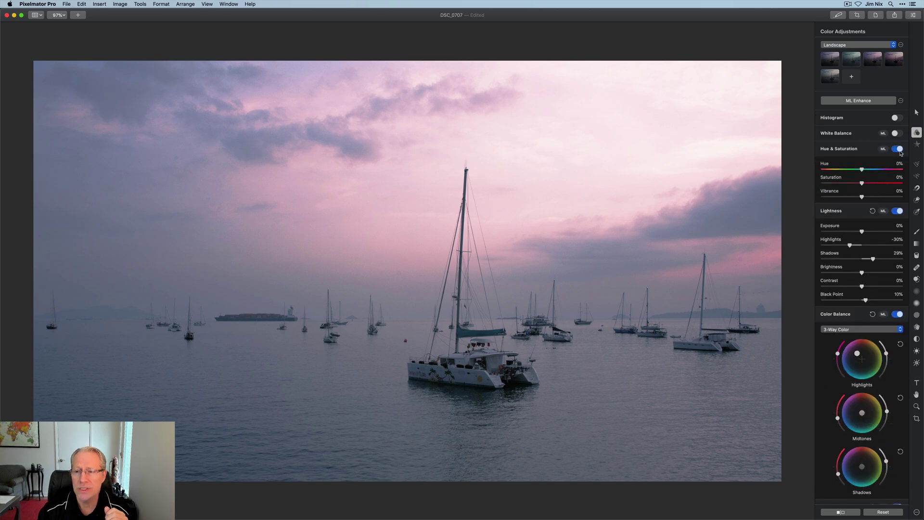
pyautogui.moveTo(861, 183); pyautogui.dragTo(866, 197)
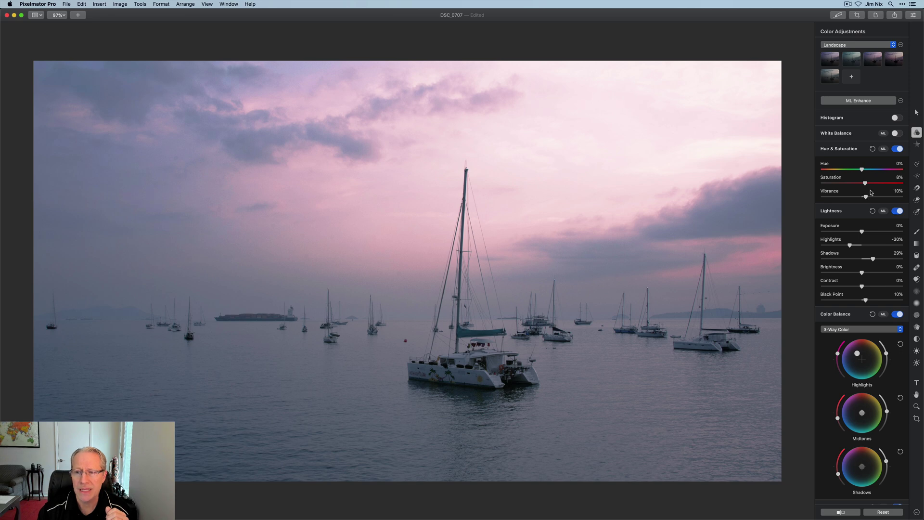
pyautogui.click(898, 133)
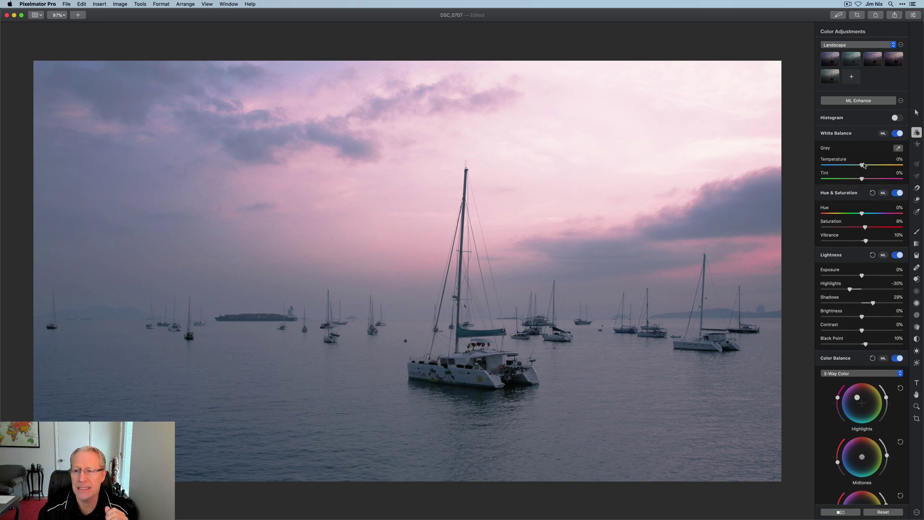
pyautogui.moveTo(864, 164); pyautogui.dragTo(869, 165)
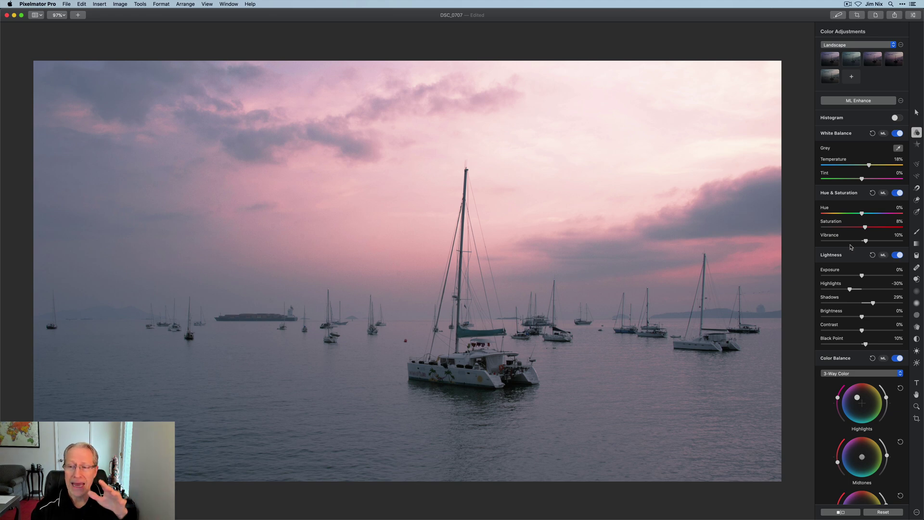
pyautogui.scroll(-1, 851, 247)
pyautogui.scroll(-1, 851, 247)
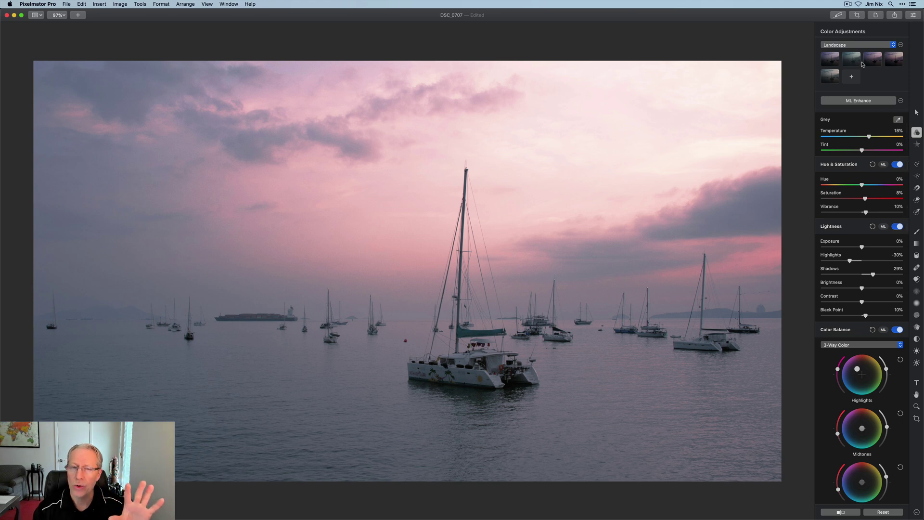
pyautogui.scroll(-6, 852, 206)
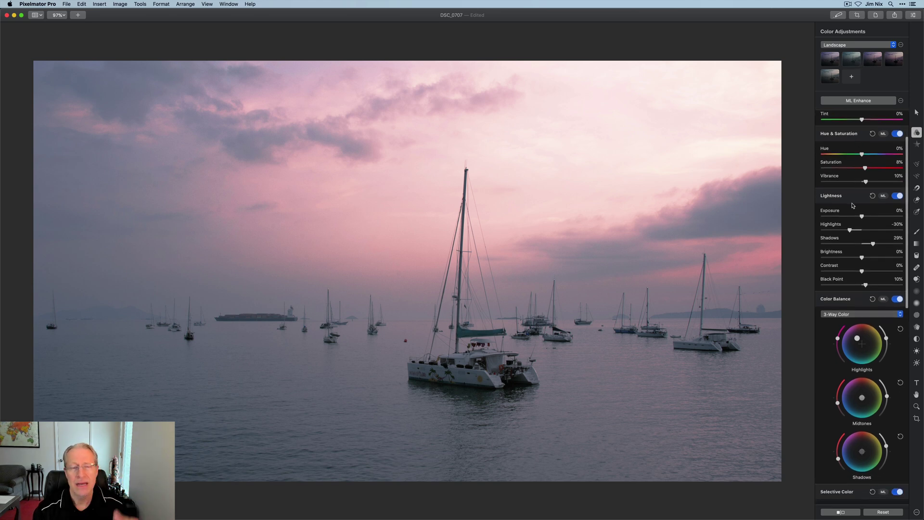
pyautogui.scroll(-10, 851, 206)
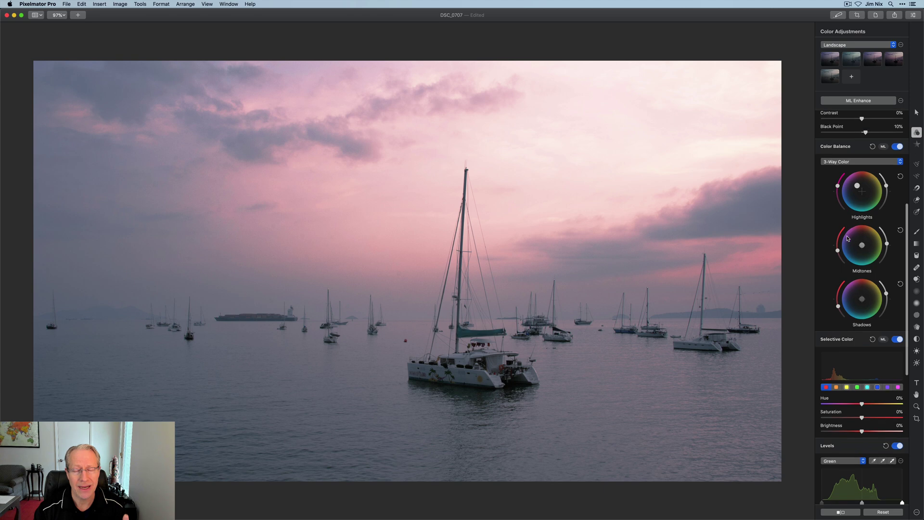
pyautogui.scroll(-14, 847, 238)
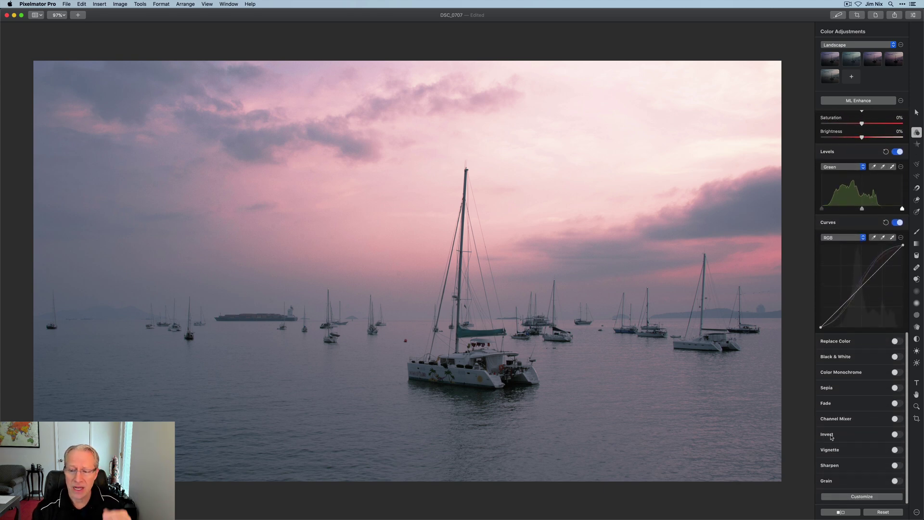
pyautogui.scroll(20, 897, 176)
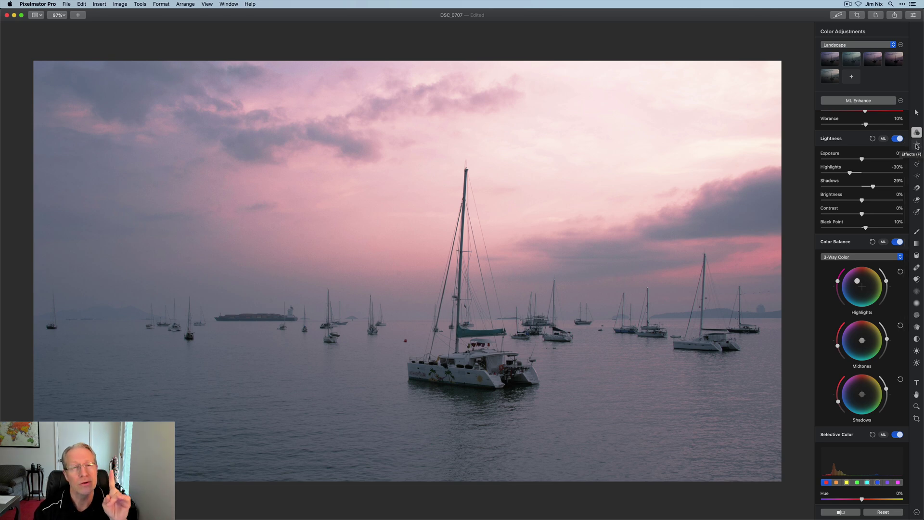
# Repair six spots in the left sky and water, then show the Effects presets.
pyautogui.click(916, 268)
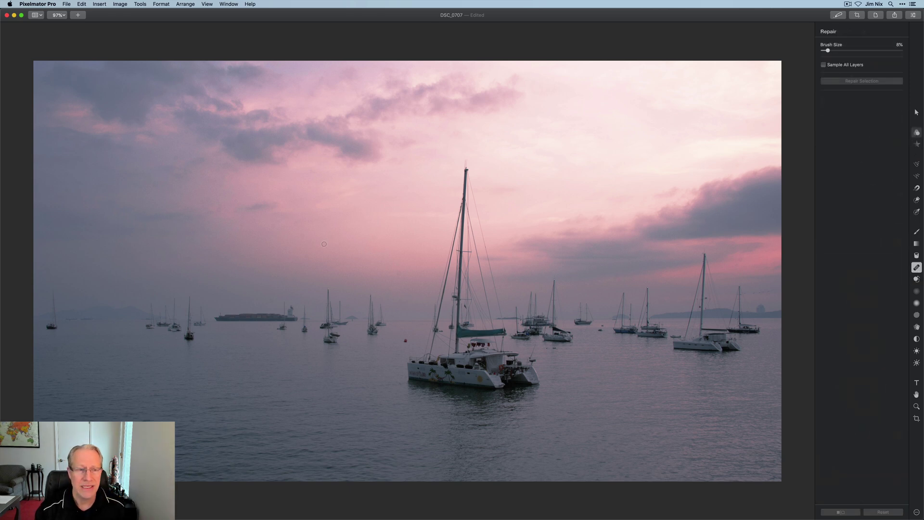
pyautogui.click(177, 158)
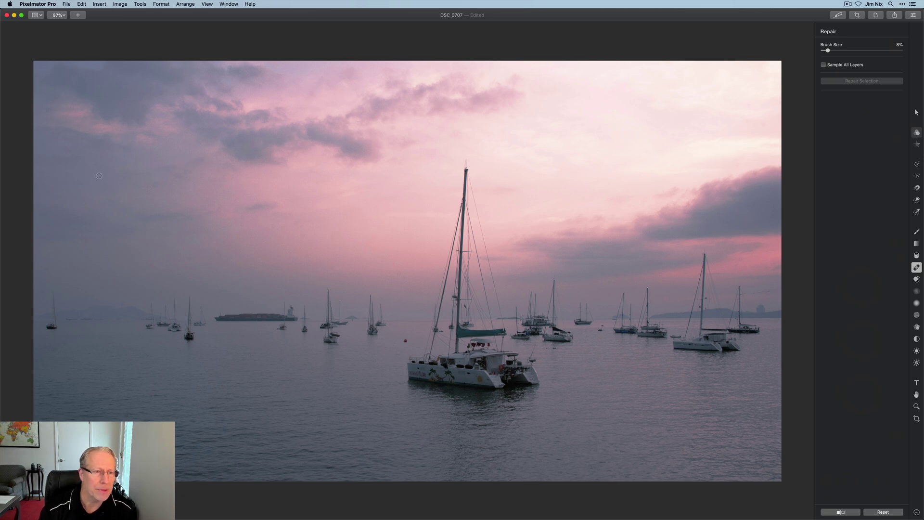
pyautogui.click(82, 173)
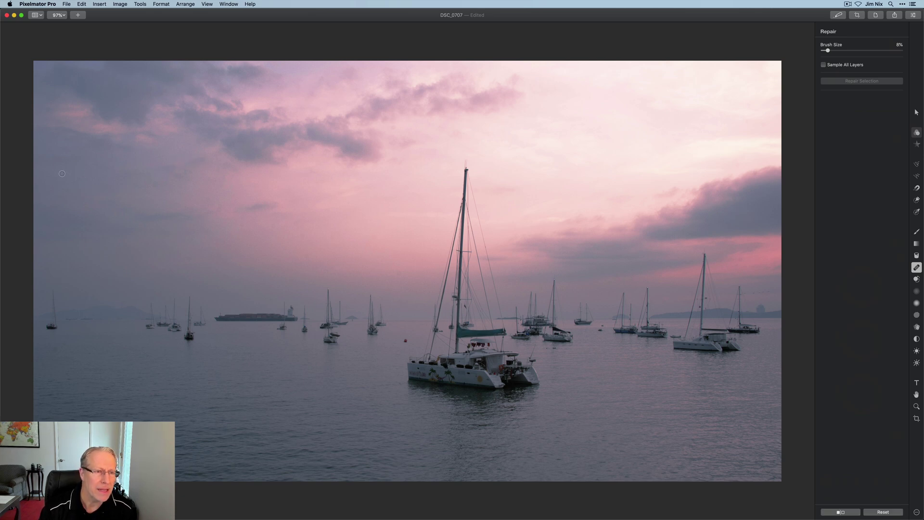
pyautogui.click(62, 174)
pyautogui.click(66, 192)
pyautogui.click(44, 174)
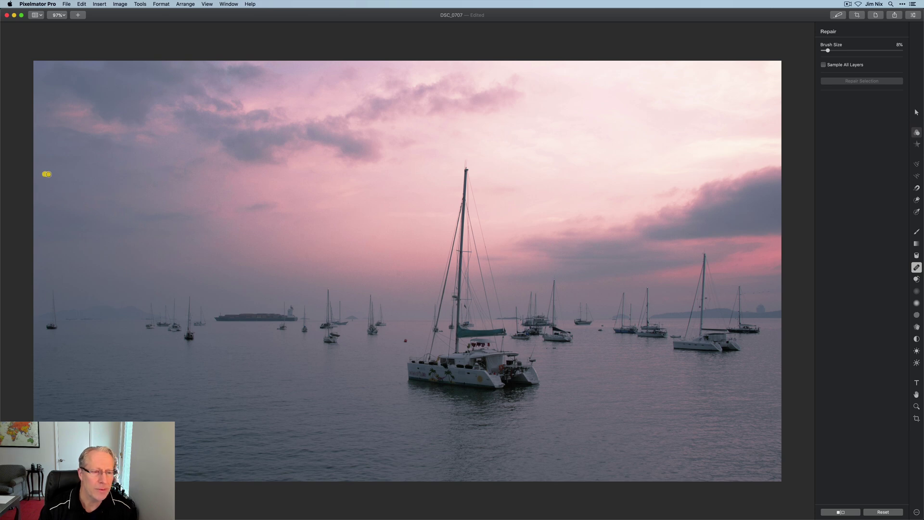
pyautogui.click(54, 349)
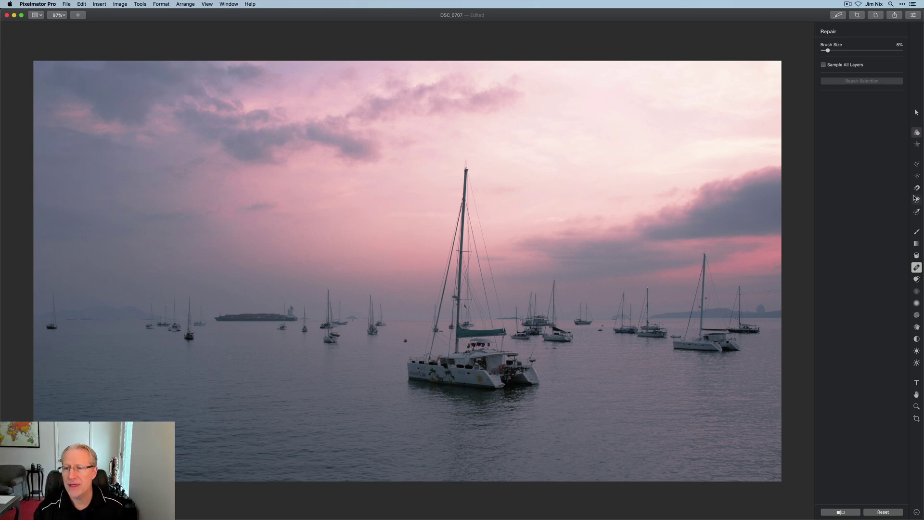
pyautogui.click(918, 145)
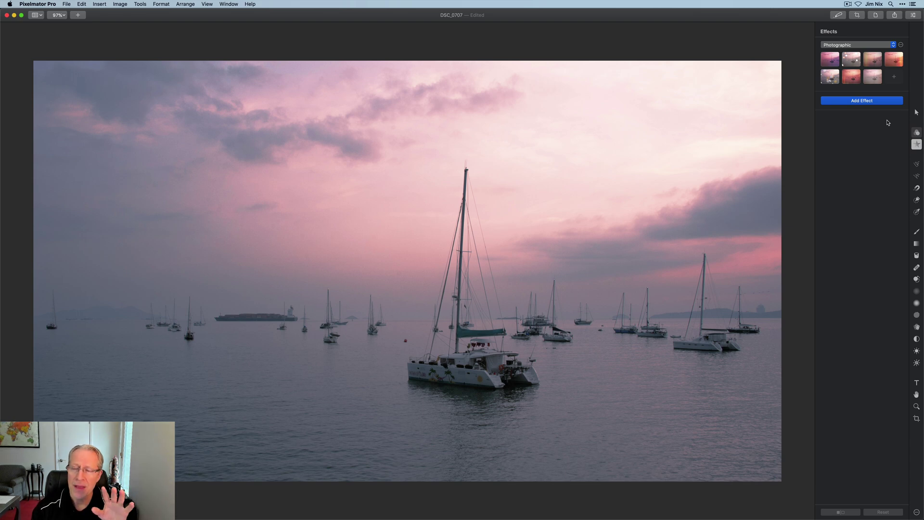
# Keep the Photographic preset category and browse the Add Effect list without adding anything.
pyautogui.click(864, 45)
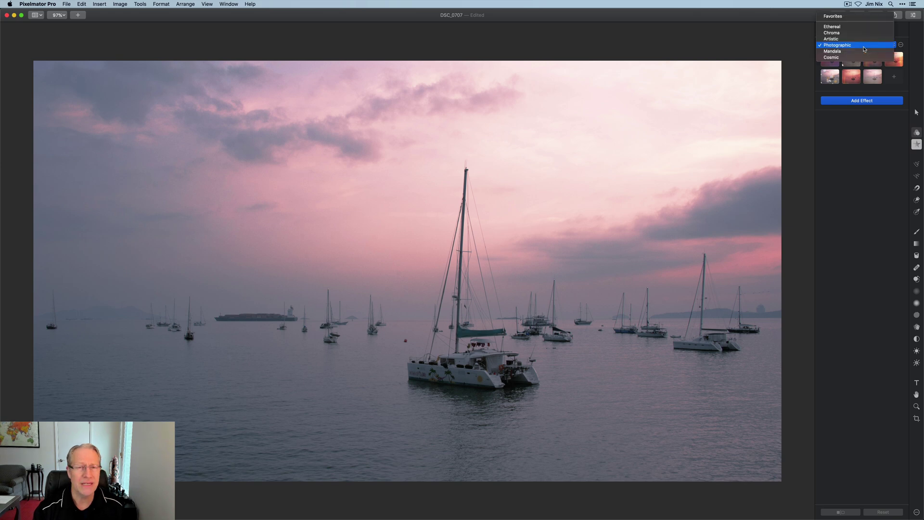
pyautogui.click(856, 114)
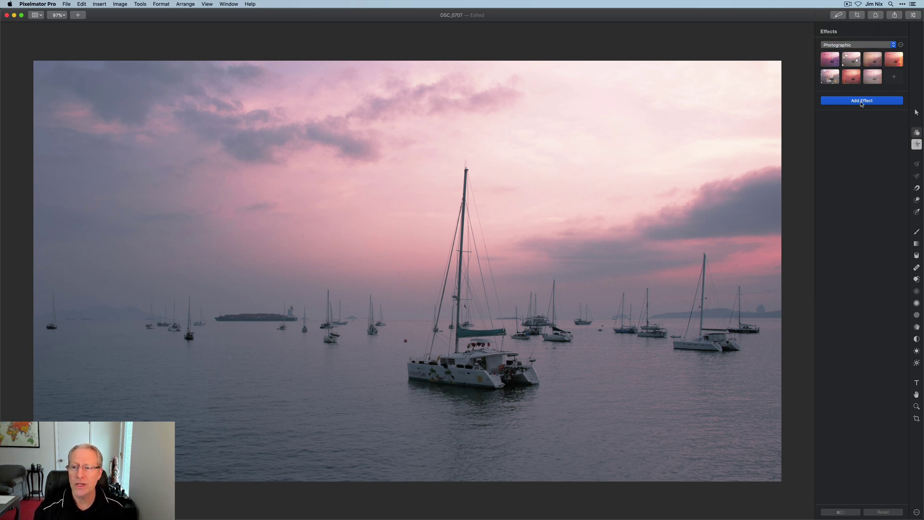
pyautogui.click(861, 103)
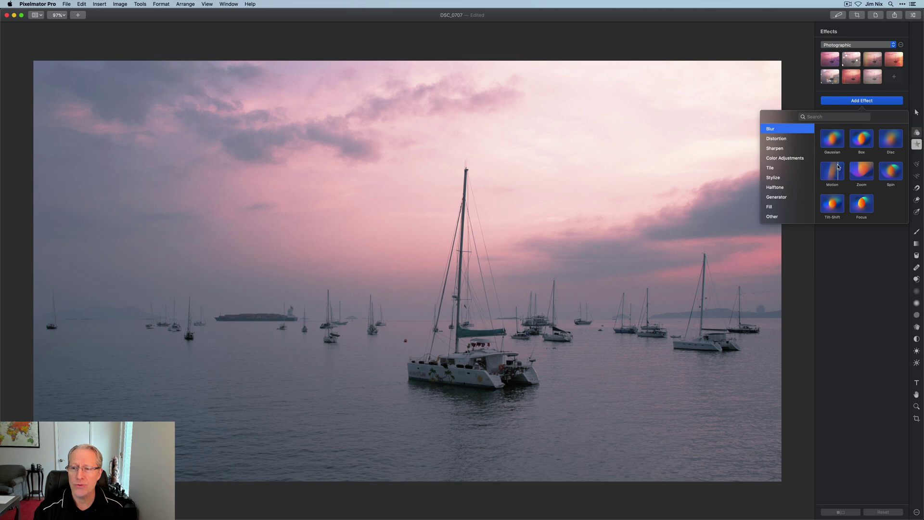
pyautogui.scroll(-5, 838, 166)
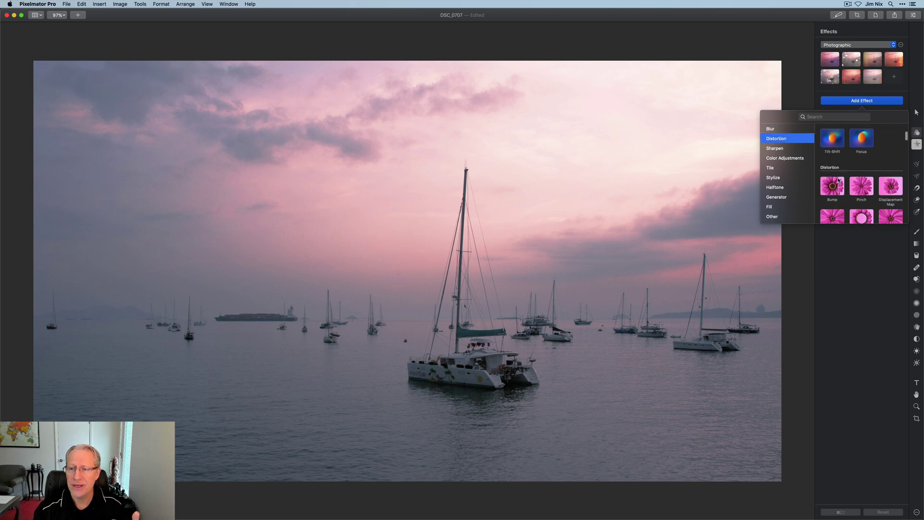
pyautogui.scroll(-4, 838, 180)
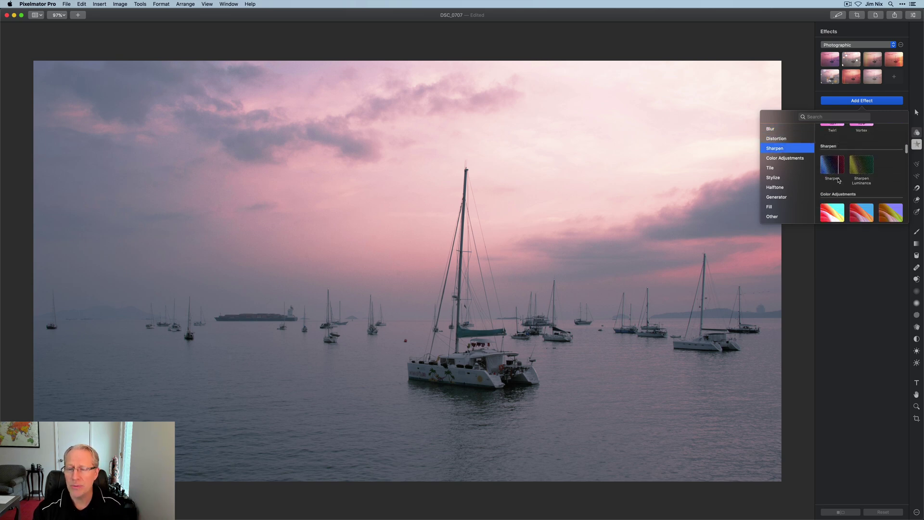
pyautogui.scroll(-2, 838, 180)
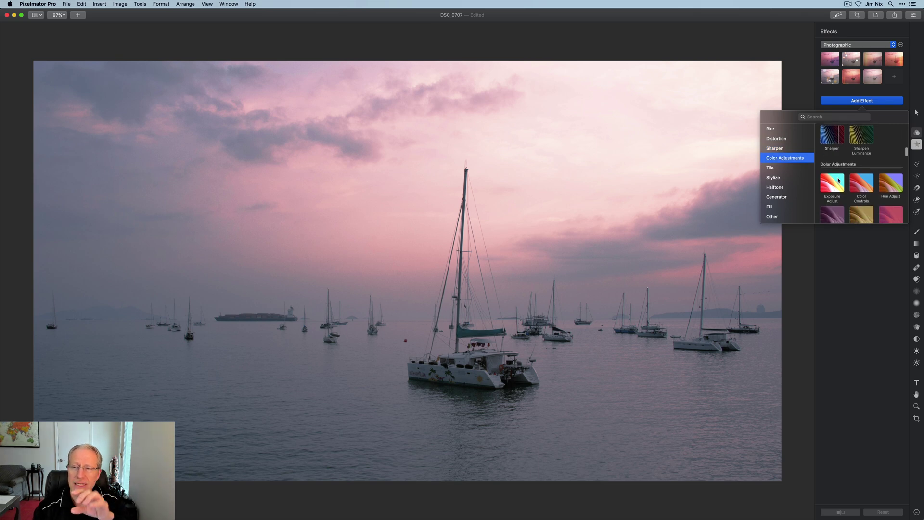
pyautogui.scroll(-1, 838, 179)
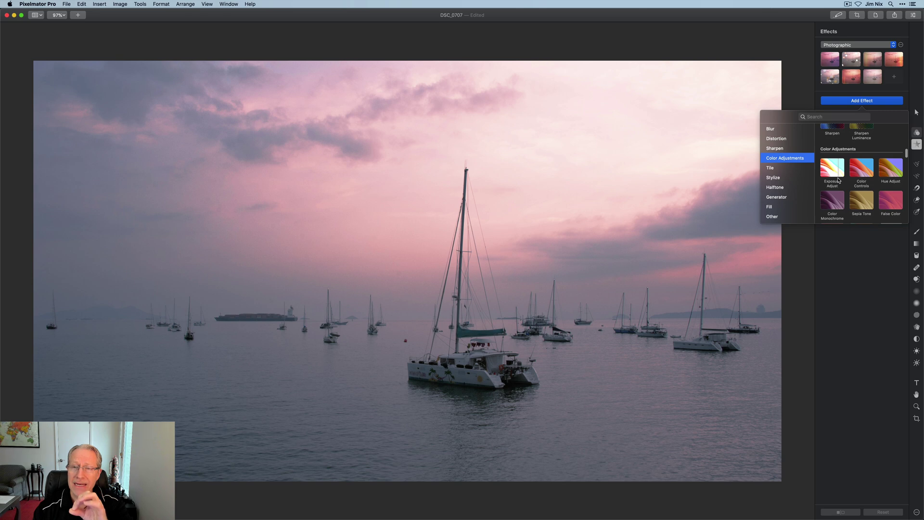
pyautogui.scroll(-1, 838, 180)
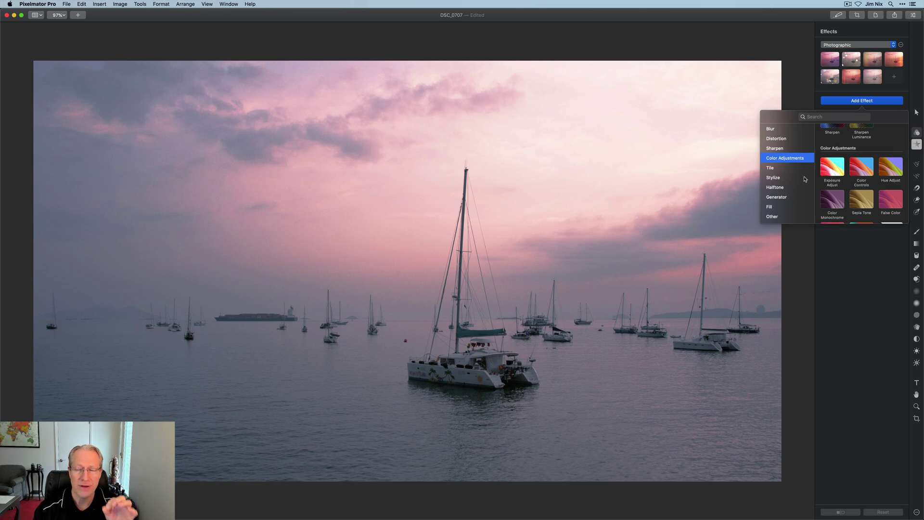
pyautogui.scroll(5, 859, 173)
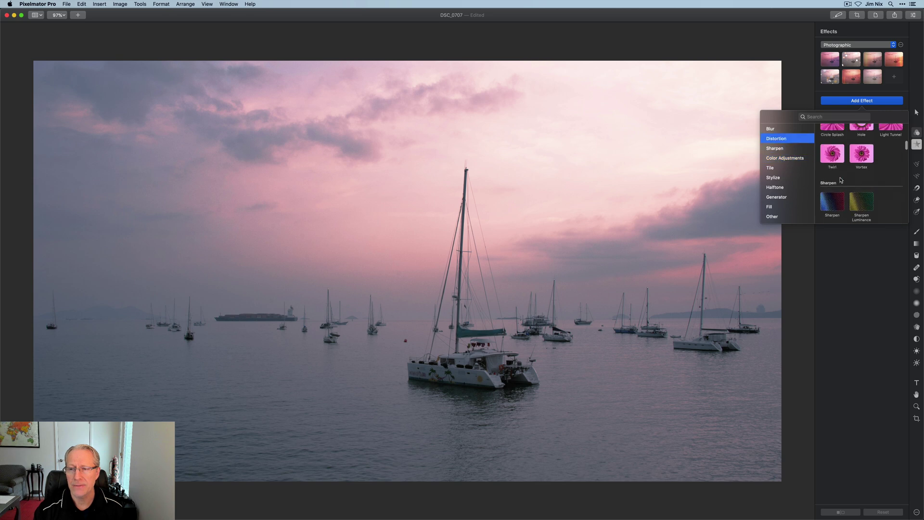
pyautogui.click(865, 103)
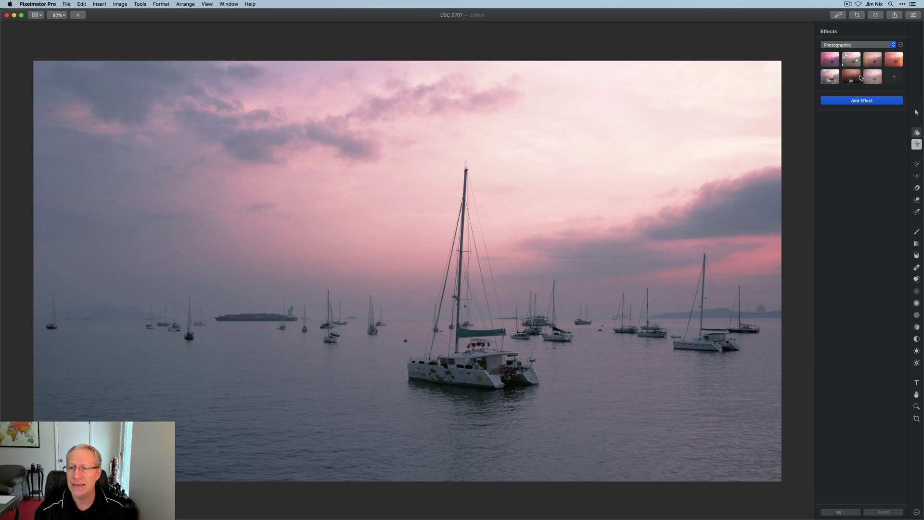
# Try the Grain/Bokeh preset without grain, with Emerald and red-pink bokeh circles.
pyautogui.click(893, 63)
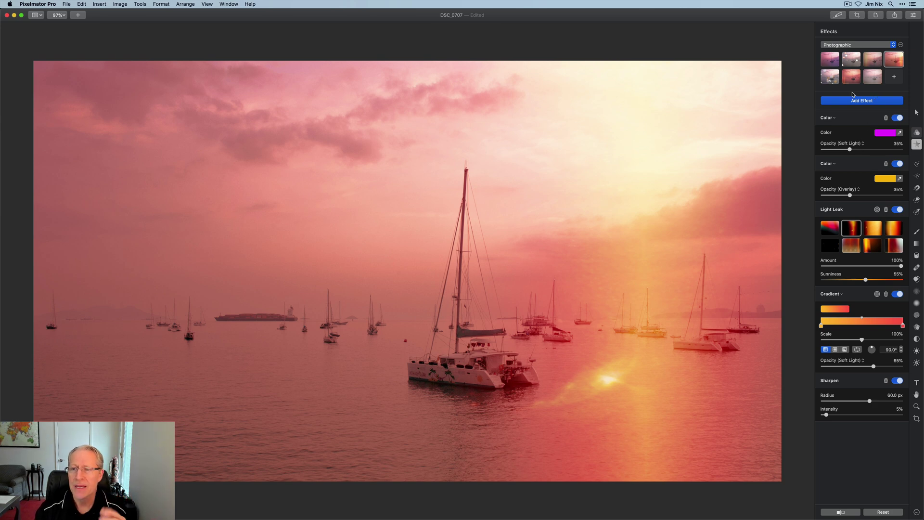
pyautogui.click(831, 78)
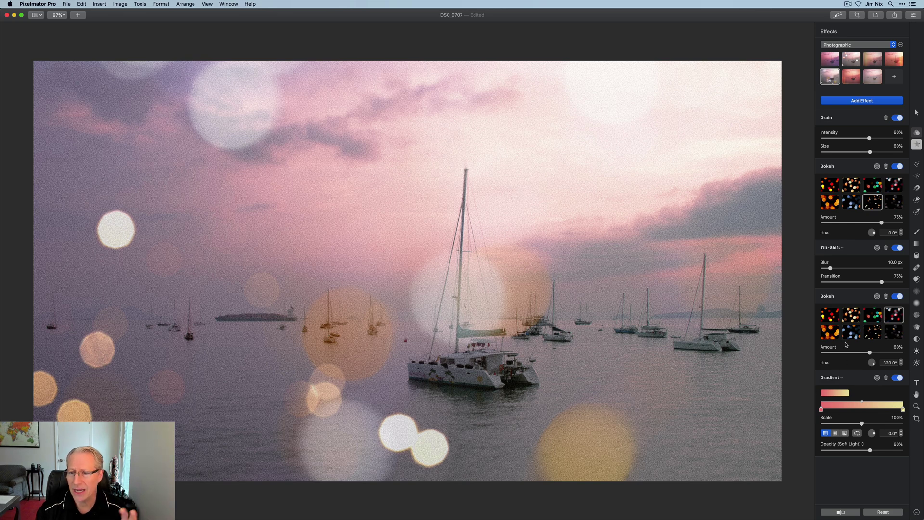
pyautogui.click(886, 118)
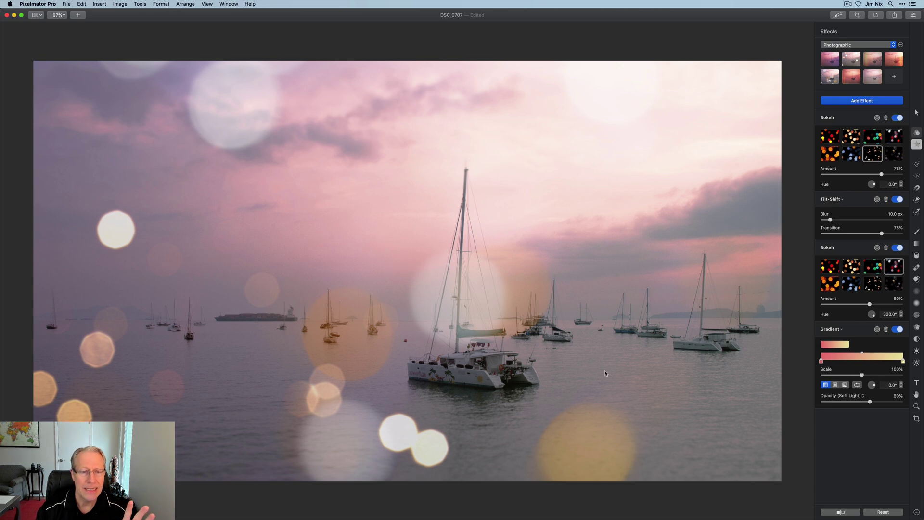
pyautogui.click(874, 268)
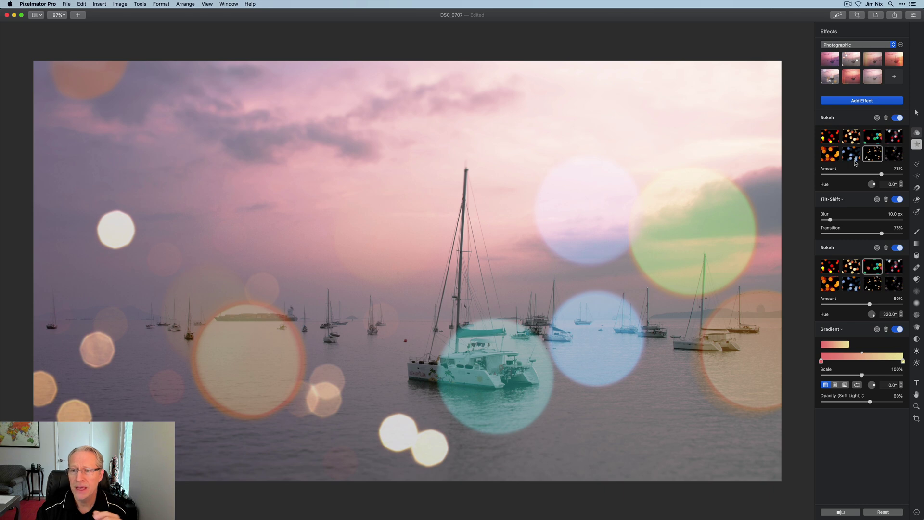
pyautogui.click(875, 138)
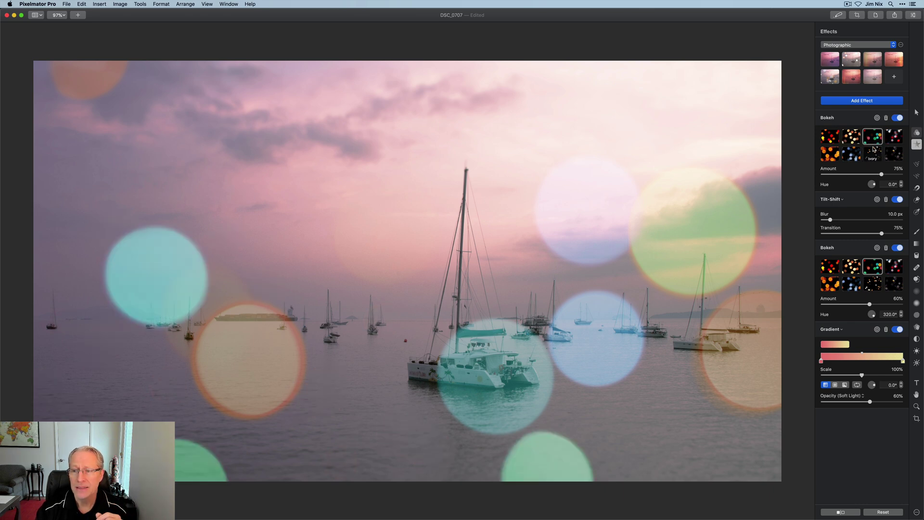
pyautogui.click(894, 136)
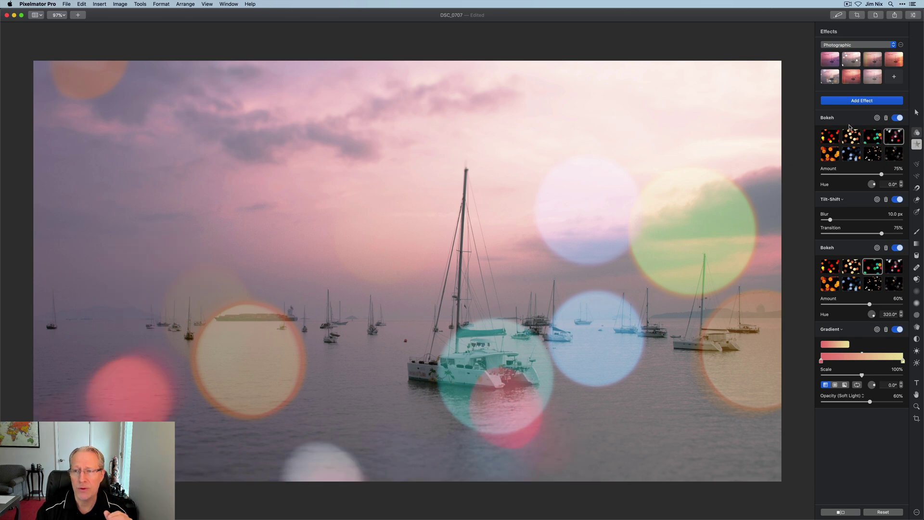
# Return to the warm light-leak preset and delete its Sharpen effect.
pyautogui.click(894, 59)
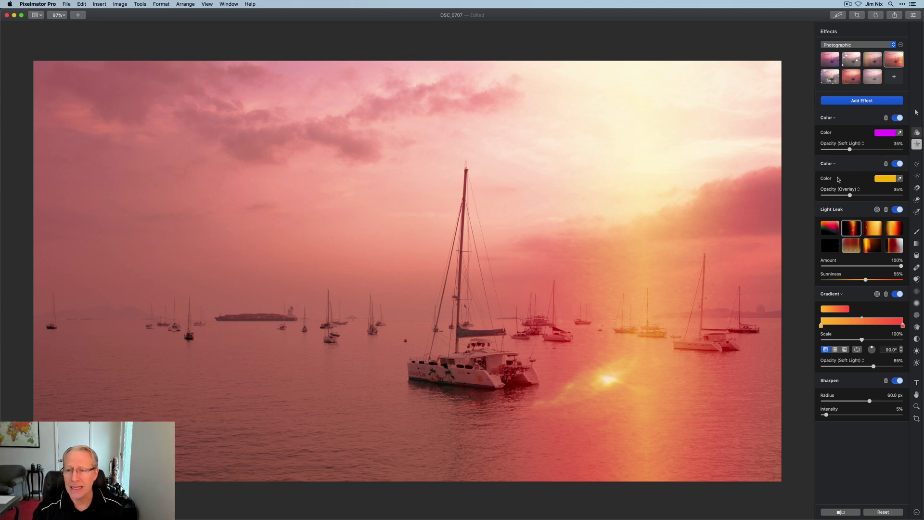
pyautogui.click(826, 164)
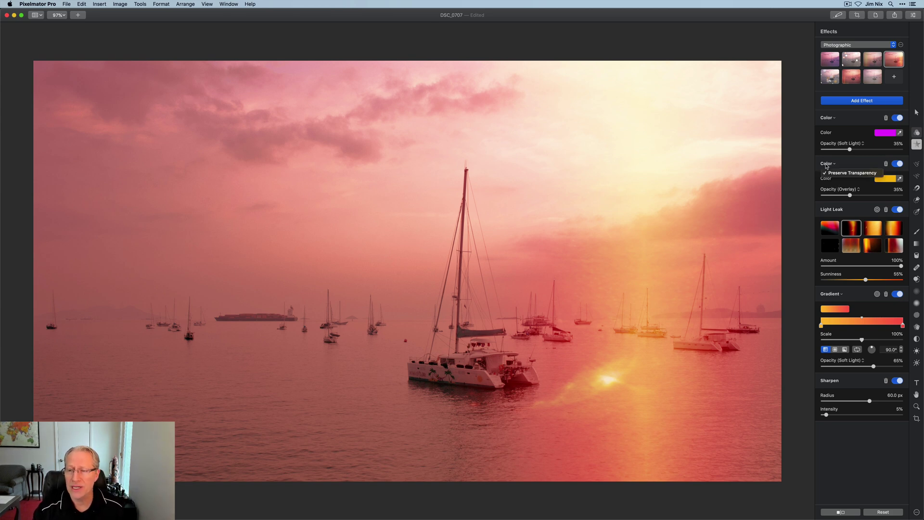
pyautogui.click(826, 167)
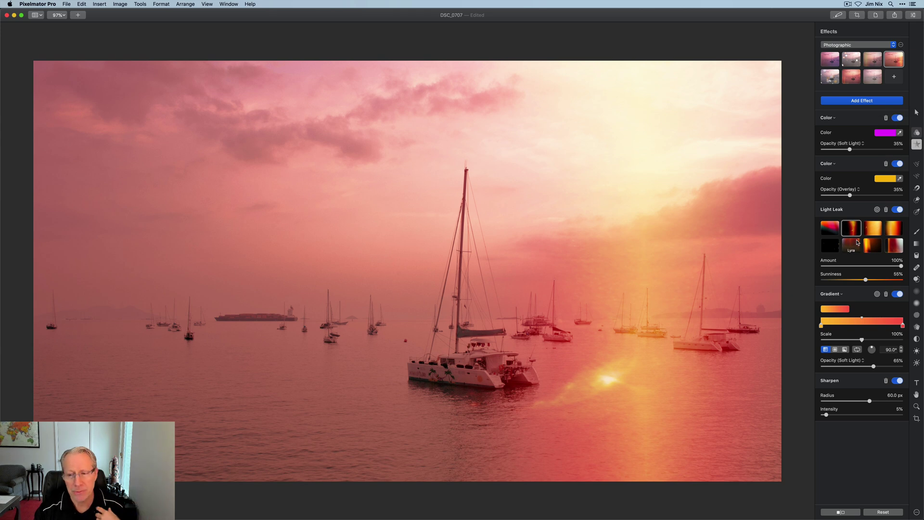
pyautogui.click(885, 380)
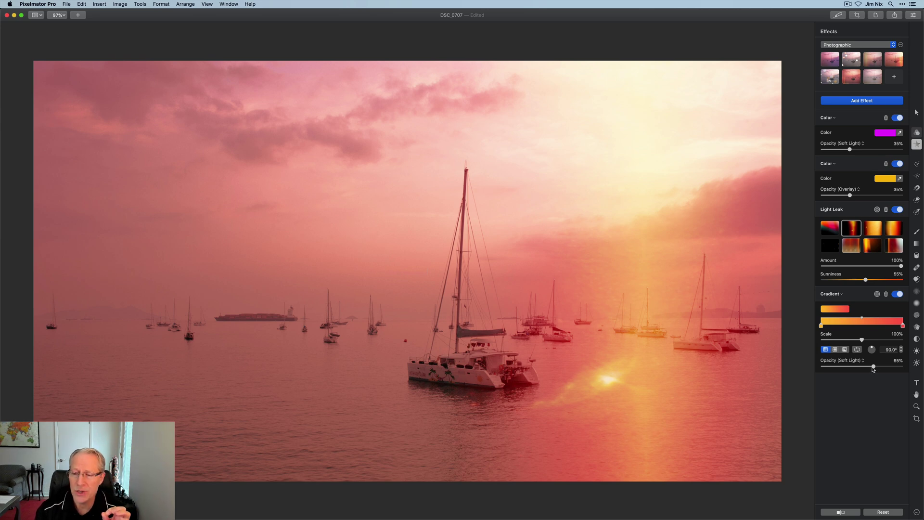
# Set gradient opacity 40%, light leak sunniness 44%, orange colour 27% and pink colour 22%.
pyautogui.moveTo(873, 369); pyautogui.dragTo(853, 369)
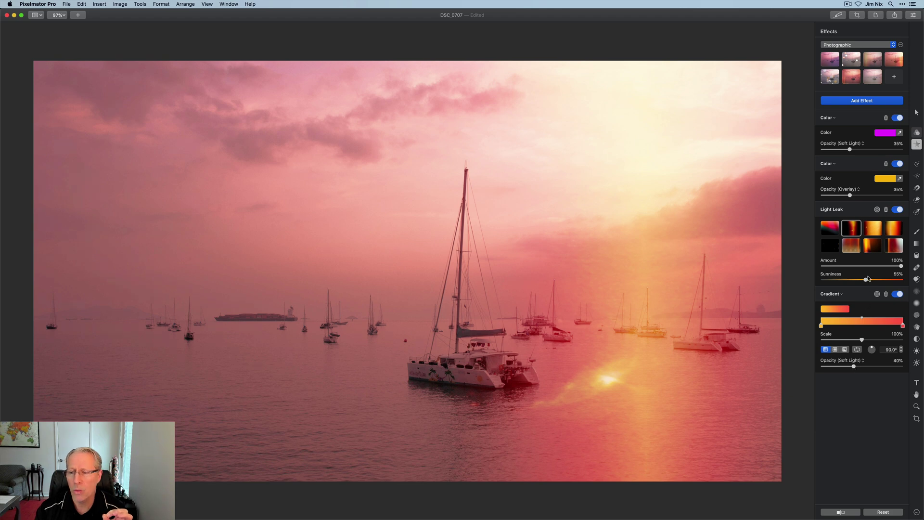
pyautogui.moveTo(866, 280); pyautogui.dragTo(898, 268)
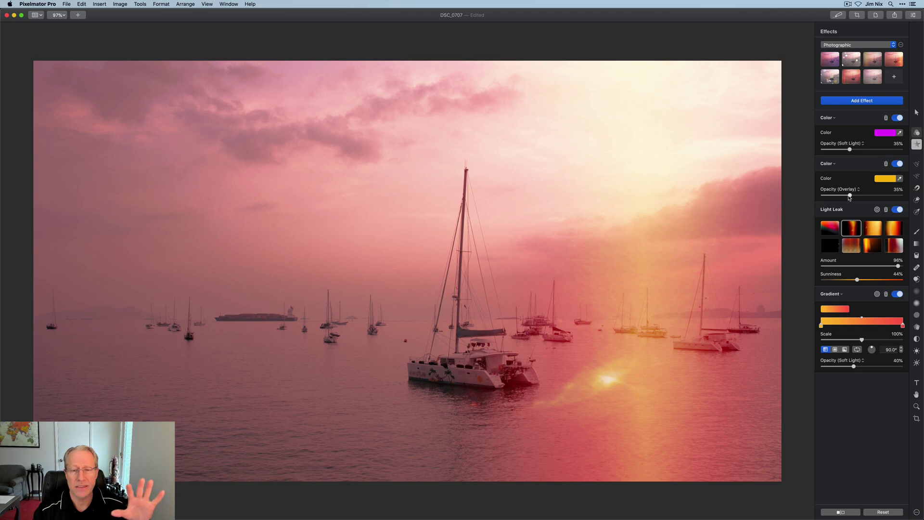
pyautogui.moveTo(849, 196)
pyautogui.mouseDown()
pyautogui.moveTo(903, 190)
pyautogui.moveTo(843, 190)
pyautogui.mouseUp()
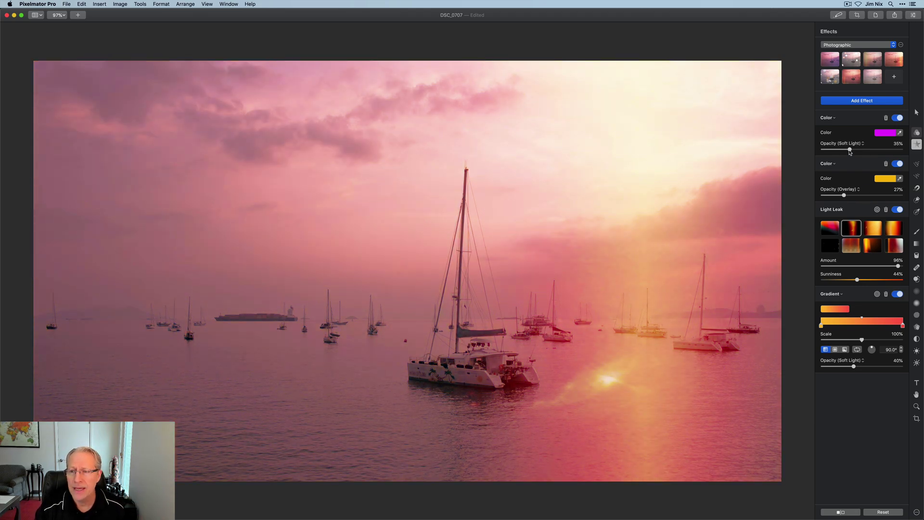
pyautogui.moveTo(849, 149); pyautogui.dragTo(839, 151)
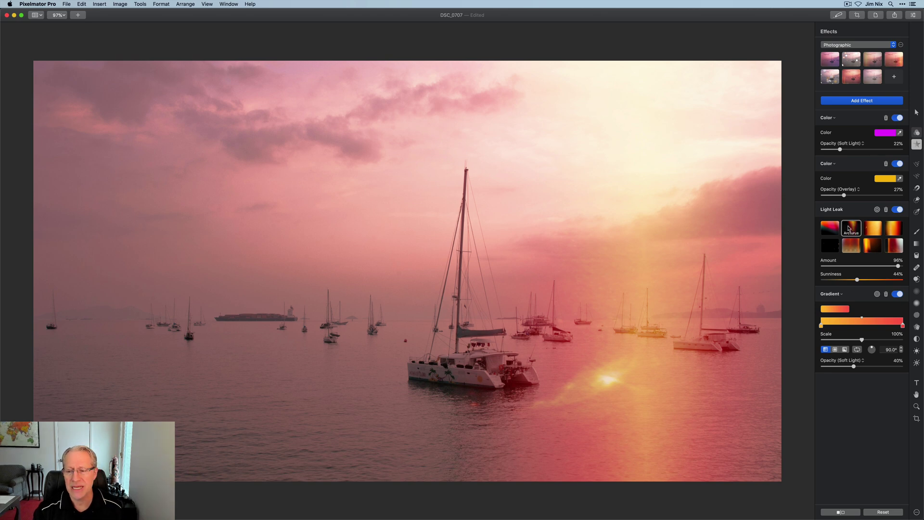
pyautogui.click(841, 512)
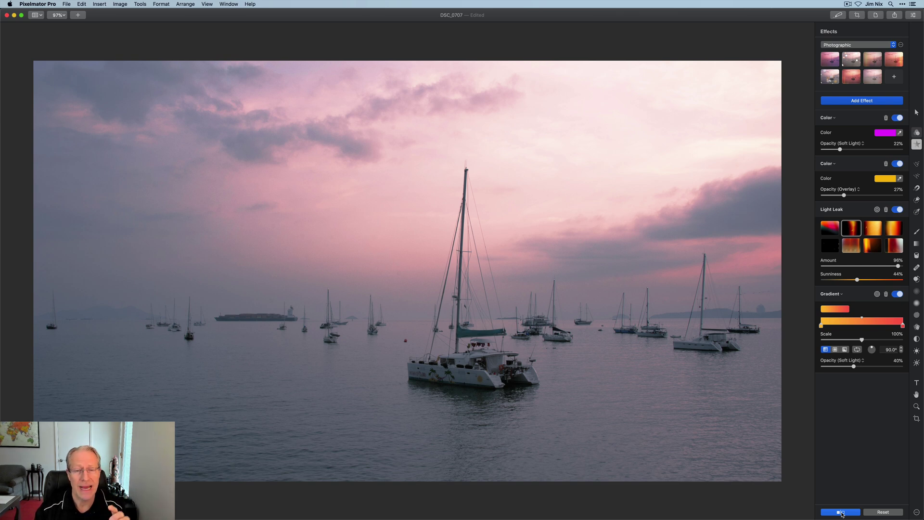
pyautogui.click(841, 512)
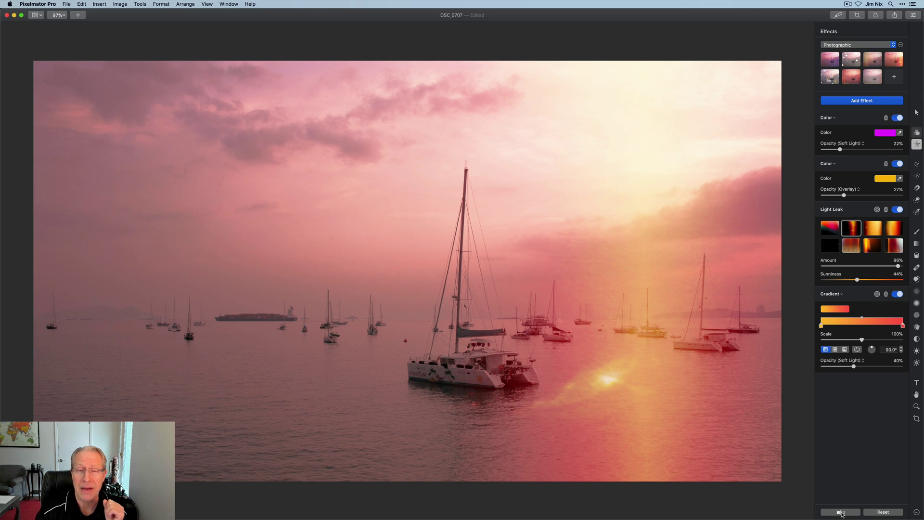
pyautogui.click(843, 513)
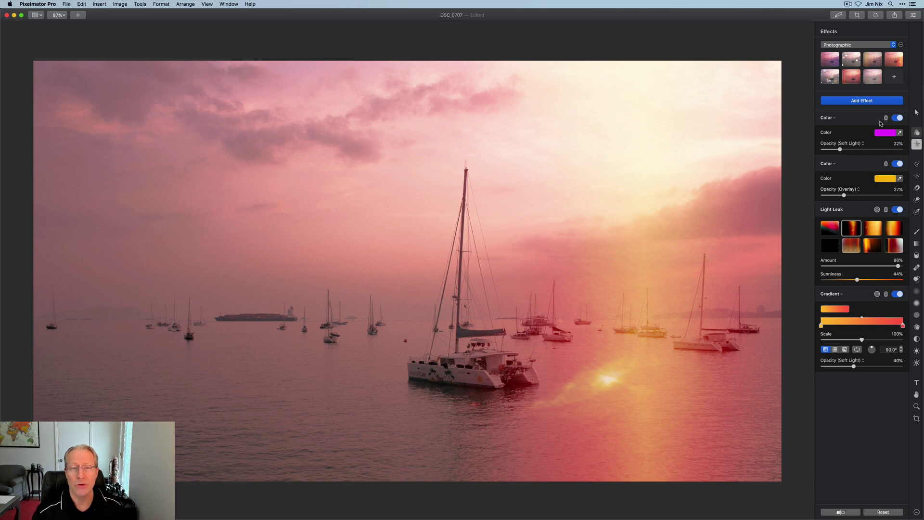
# Reset all effects so the plain pink-purple grade returns, then bring up Color Adjustments.
pyautogui.click(882, 512)
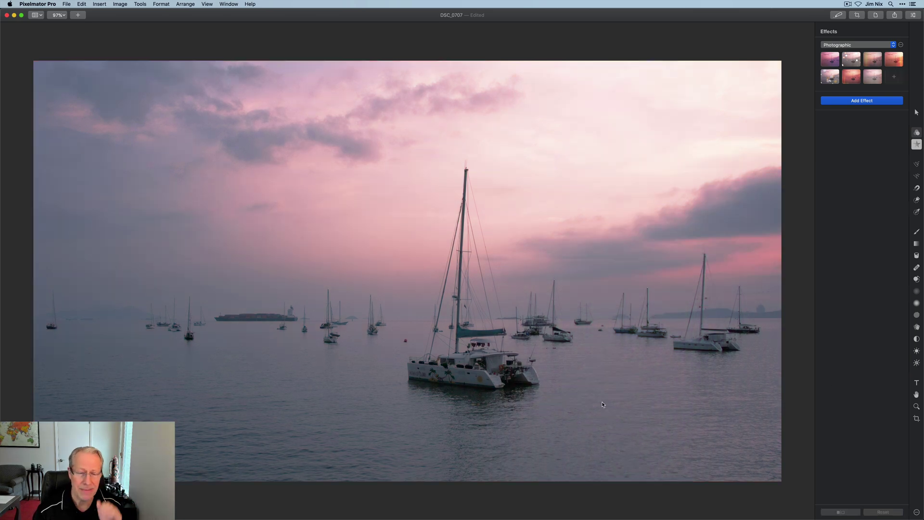
pyautogui.click(918, 133)
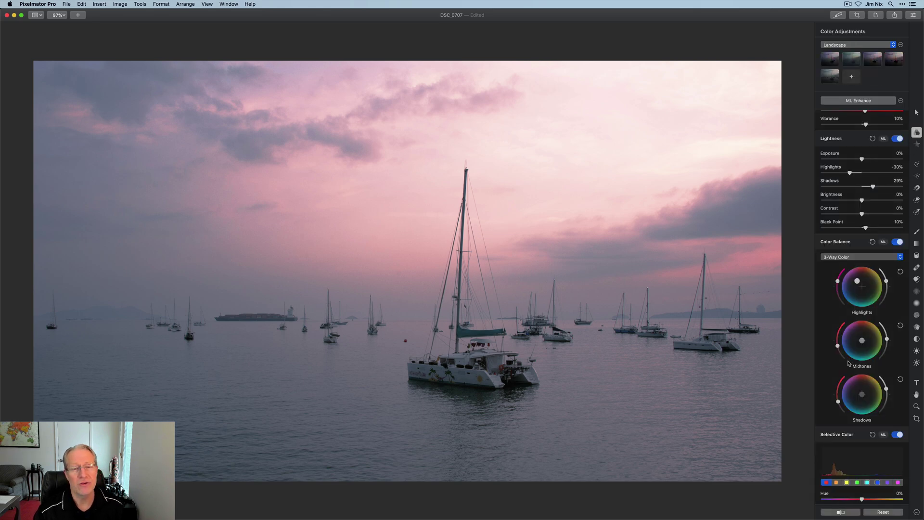